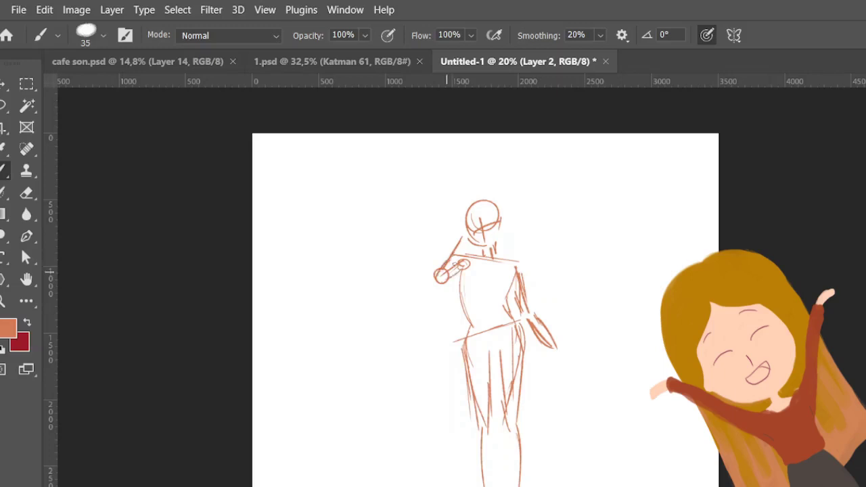
Rough in the raised arm and extra body strokes on the sketch.
left_click_drag(446, 271, 458, 234)
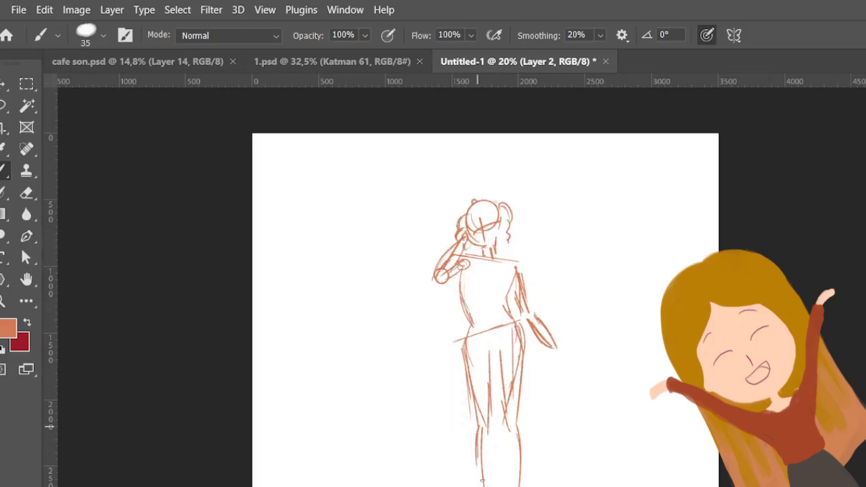
left_click_drag(489, 433, 480, 486)
left_click_drag(518, 427, 521, 486)
left_click_drag(492, 362, 501, 406)
Add a new layer and select the 'line' brush at 10 px.
key("ctrl+shift+alt+n")
right_click(232, 318)
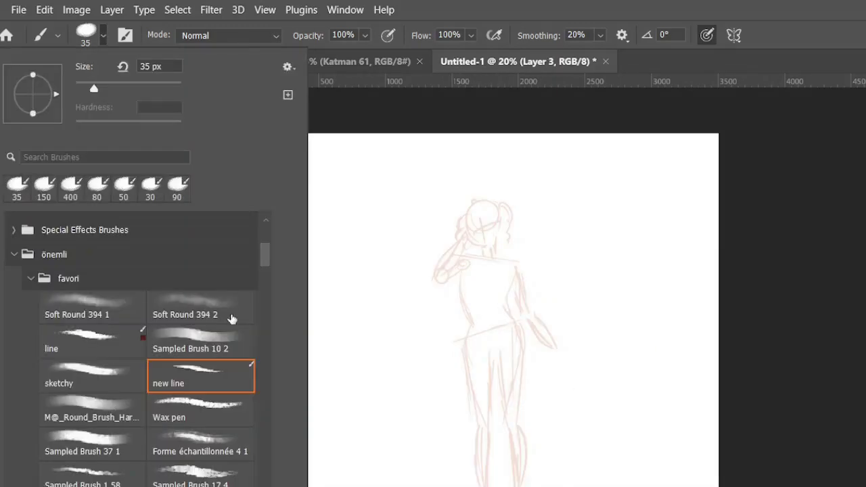
left_click(232, 318)
left_click_drag(379, 291, 413, 349)
key("ctrl+z")
right_click(318, 270)
left_click(52, 338)
Ink the head oval and the right forearm line.
scroll(556, 261, "up", 2)
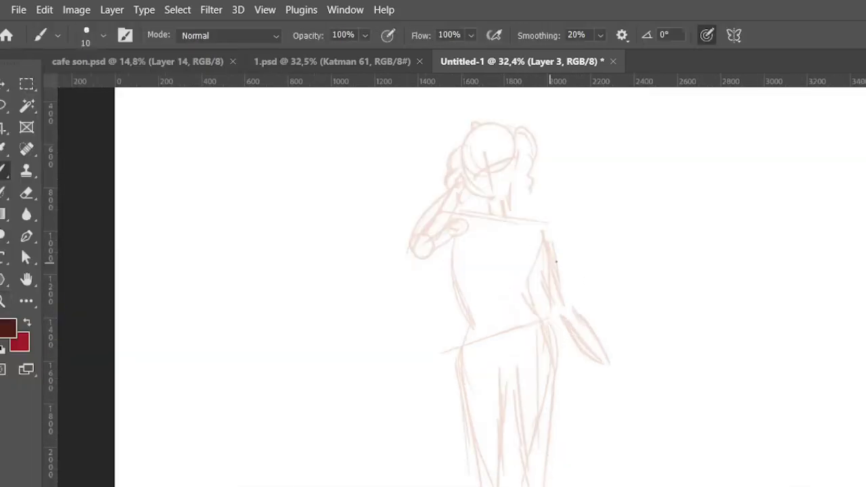
scroll(556, 261, "up", 1)
left_click_drag(434, 209, 481, 218)
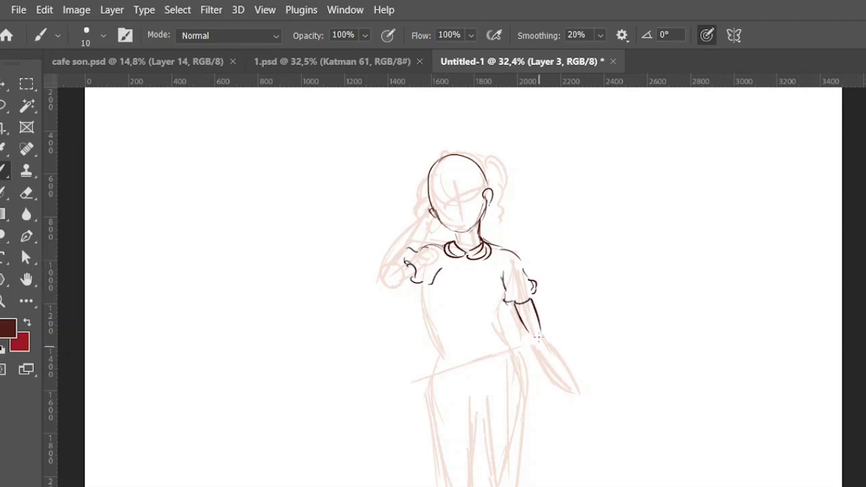
left_click_drag(532, 334, 563, 365)
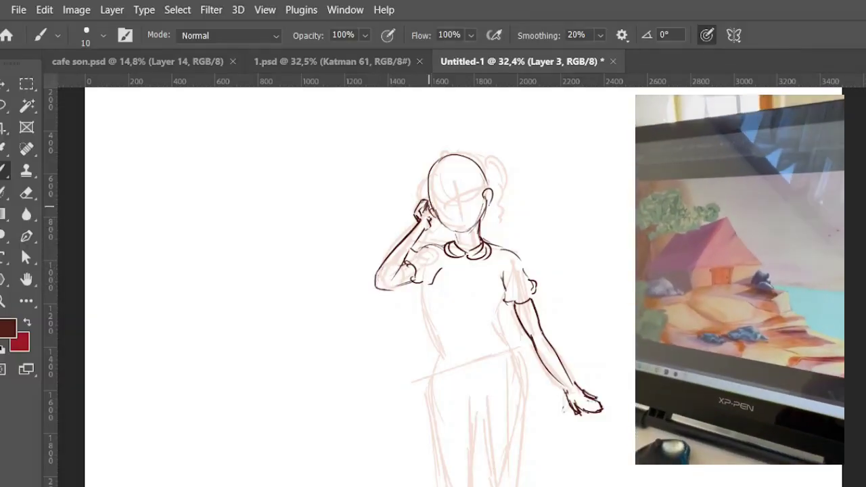
Draw the face guide lines and curly hair around the head.
left_click_drag(429, 206, 487, 193)
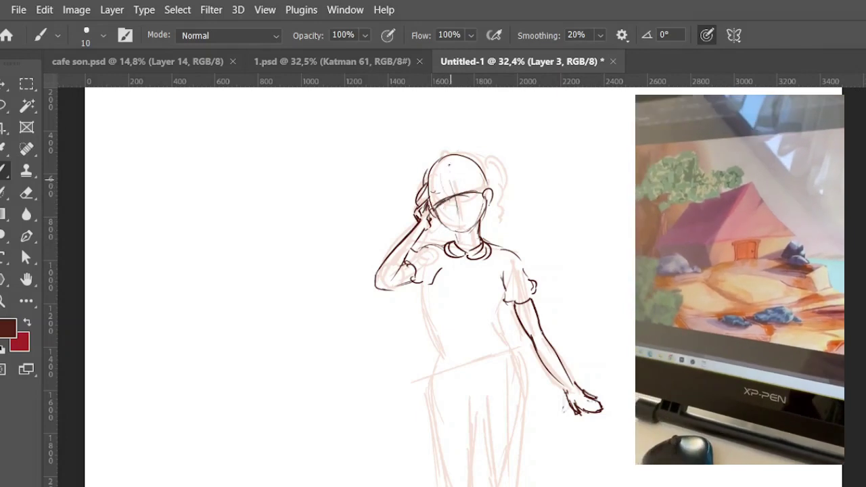
left_click_drag(447, 166, 462, 217)
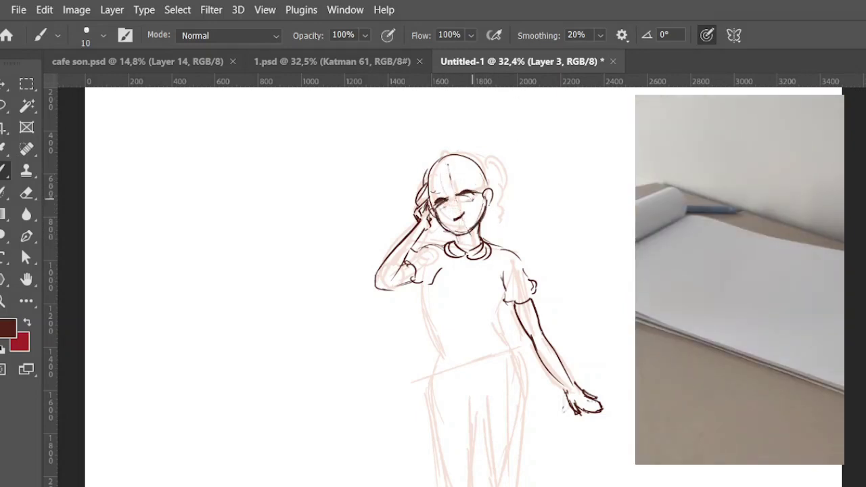
key("ctrl+z")
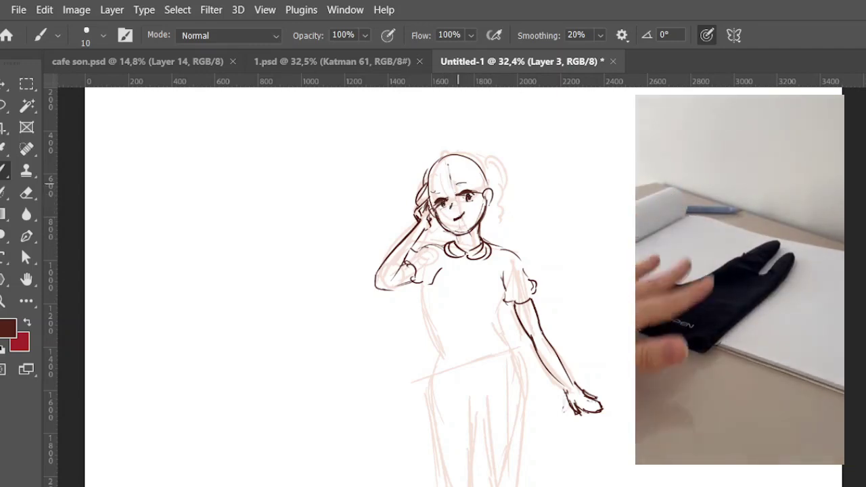
mouse_move(440, 177)
left_mouse_down()
mouse_move(425, 196)
mouse_move(473, 151)
mouse_move(504, 230)
left_mouse_up()
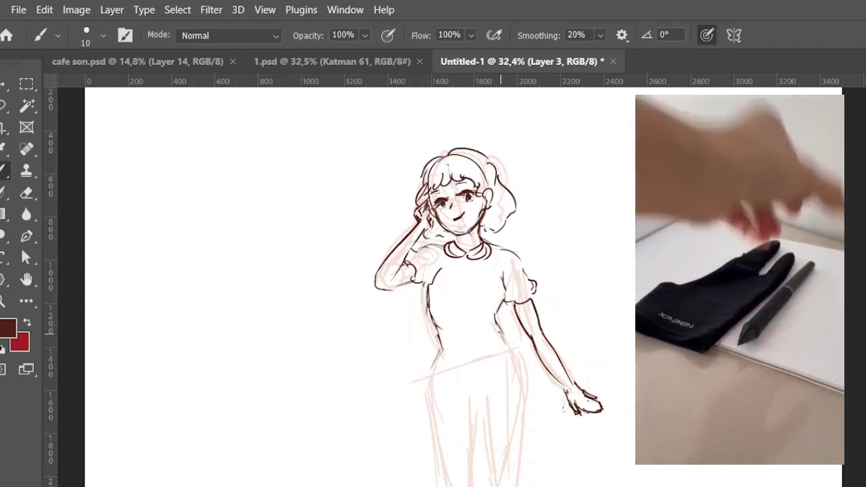
Ink the hip edges, waistband and both trouser-leg outlines.
left_click_drag(433, 355, 420, 432)
mouse_move(504, 341)
left_mouse_down()
mouse_move(440, 349)
mouse_move(506, 347)
left_mouse_up()
left_click_drag(438, 357, 435, 482)
left_click_drag(476, 482, 483, 400)
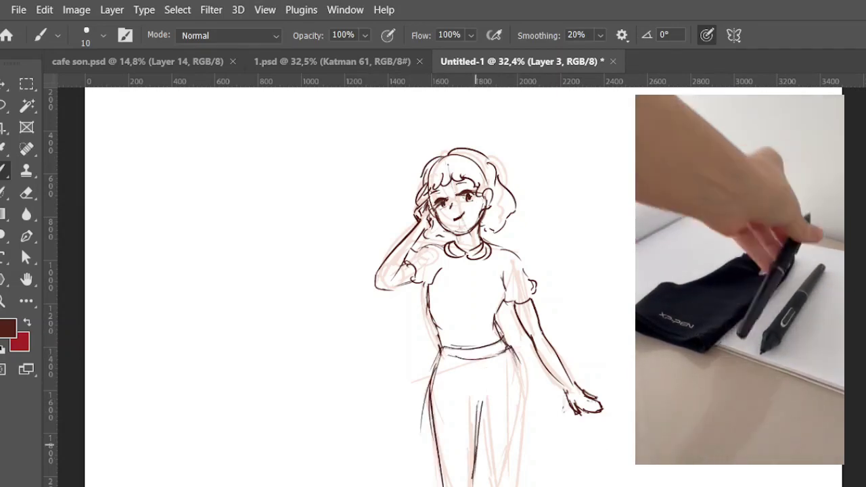
left_click_drag(519, 482, 504, 349)
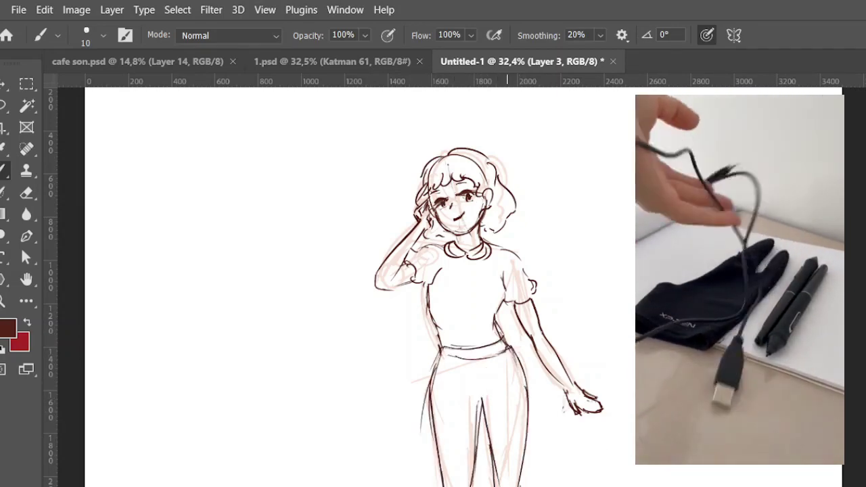
left_click_drag(406, 338, 433, 223)
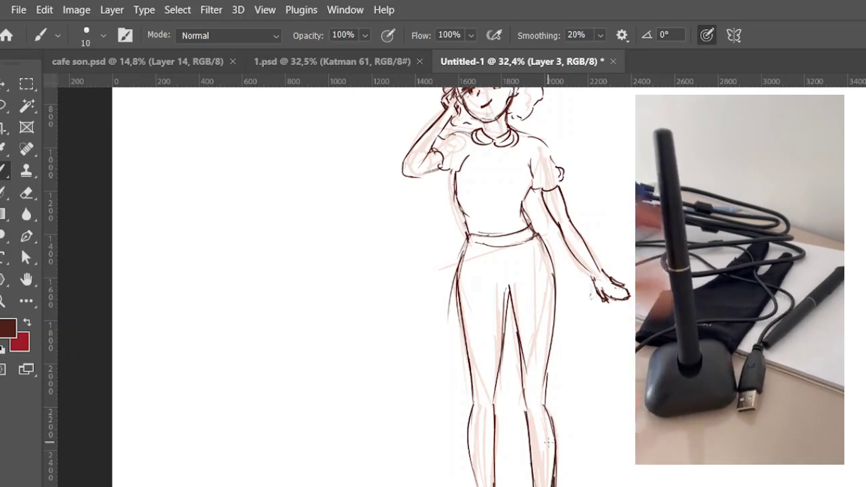
Zoom to the right hand, try redrawing its fingers, then delete that layer.
scroll(487, 284, "up", 2)
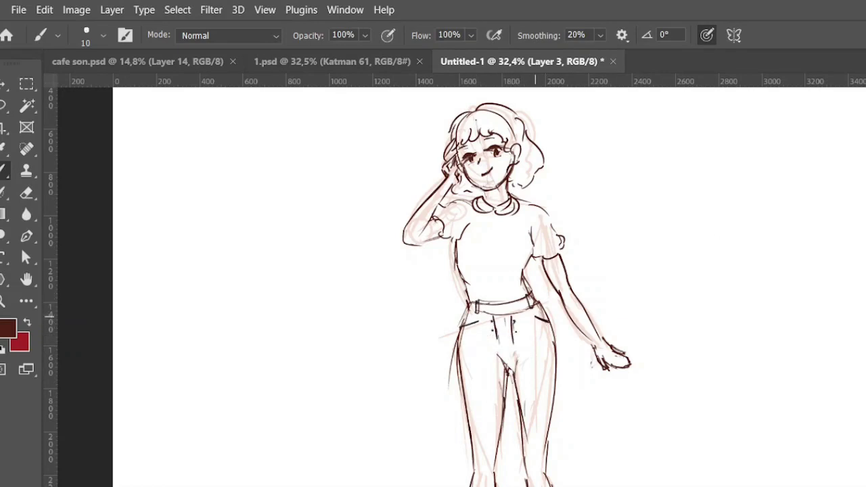
scroll(552, 427, "down", 2)
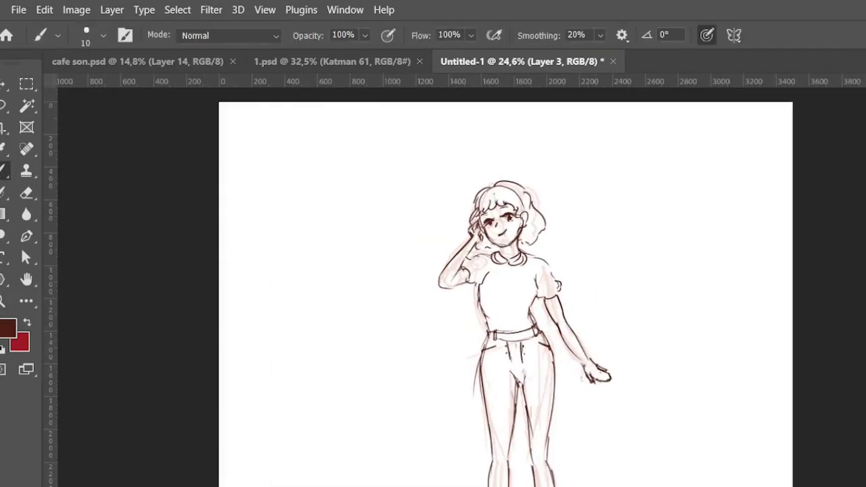
scroll(609, 378, "up", 5)
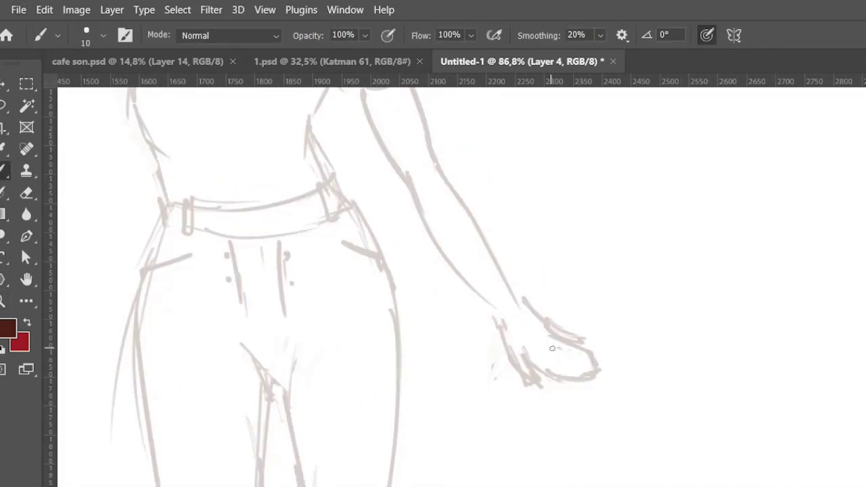
left_click_drag(498, 318, 509, 360)
mouse_move(531, 310)
left_mouse_down()
mouse_move(547, 359)
mouse_move(593, 383)
mouse_move(633, 366)
left_mouse_up()
left_click_drag(588, 334, 629, 352)
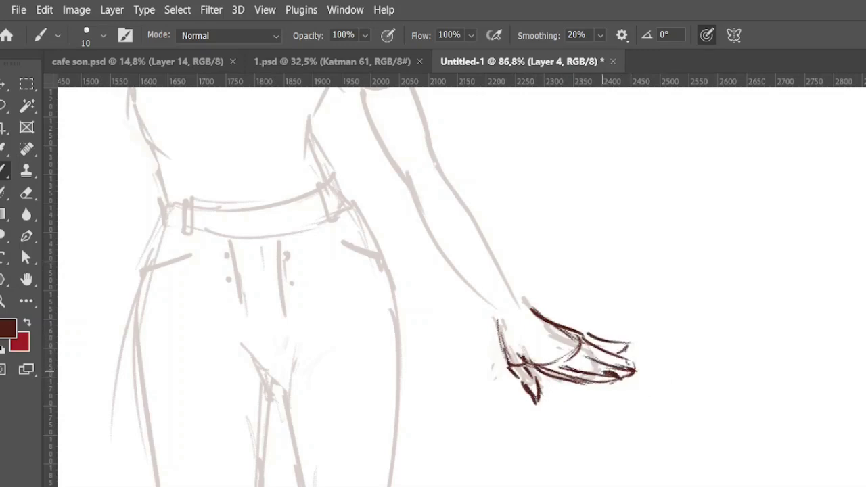
key("Delete")
Zoom out to the whole figure and add an empty new layer.
key("z")
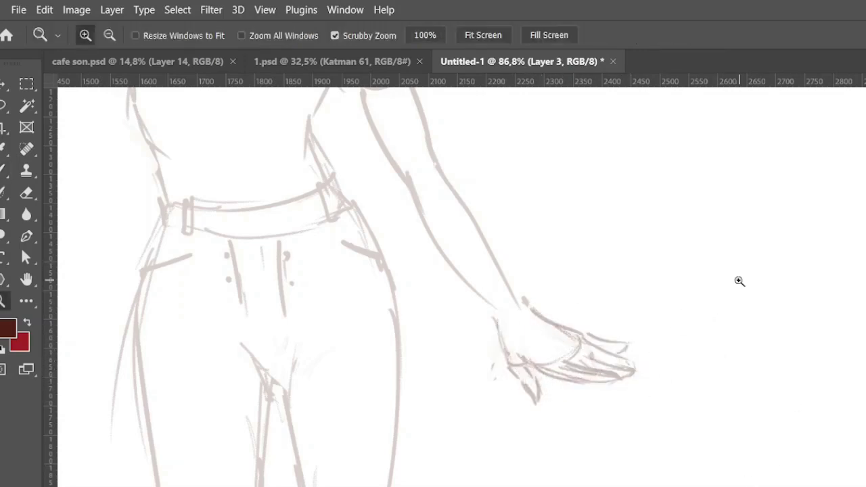
left_click_drag(738, 282, 677, 284)
key("ctrl+shift+alt+n")
left_click_drag(741, 346, 785, 342)
On a new layer with a 7 px brush, ink the jawline, ear, hair curl and wavy bangs.
key("ctrl+shift+alt+n")
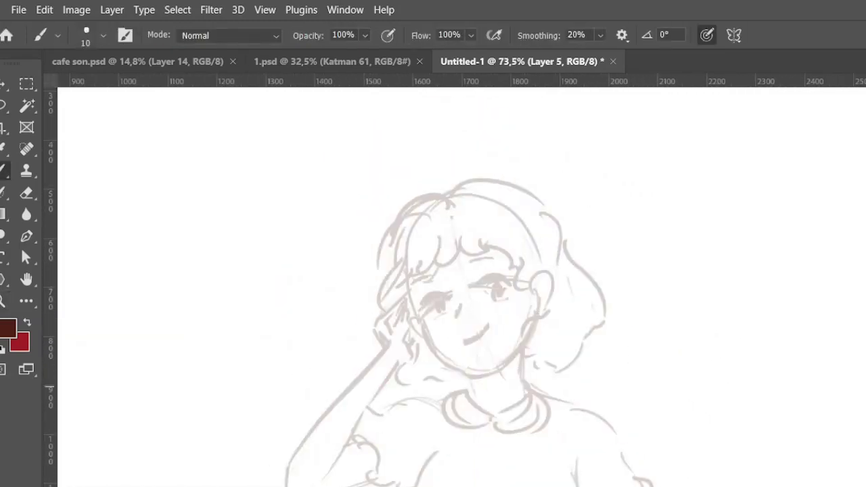
key("bracketleft")
key("bracketleft")
key("bracketleft")
left_click_drag(539, 345, 438, 334)
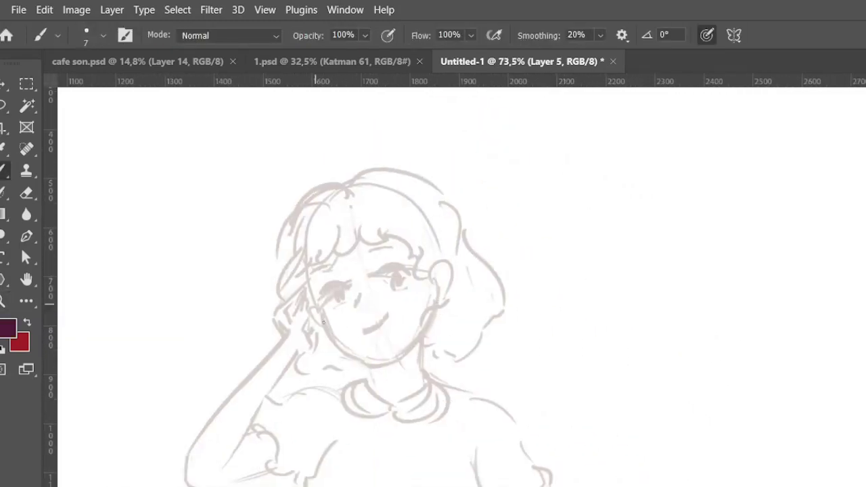
mouse_move(317, 306)
left_mouse_down()
mouse_move(377, 361)
mouse_move(439, 297)
mouse_move(443, 307)
left_mouse_up()
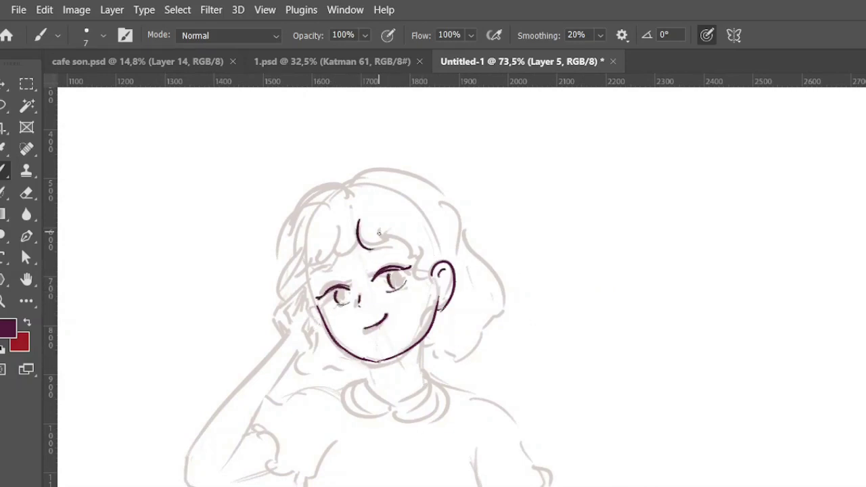
left_click_drag(422, 248, 433, 288)
left_click_drag(419, 207, 444, 261)
left_click_drag(359, 236, 315, 270)
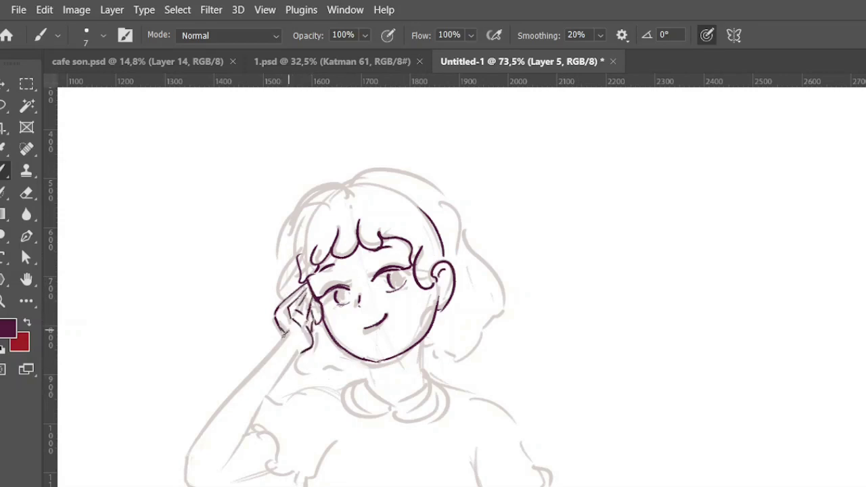
Ink the raised arm and the left puffed sleeve.
mouse_move(288, 330)
left_mouse_down()
mouse_move(186, 482)
mouse_move(267, 477)
left_mouse_up()
left_click_drag(268, 477, 386, 355)
left_click_drag(410, 244, 338, 352)
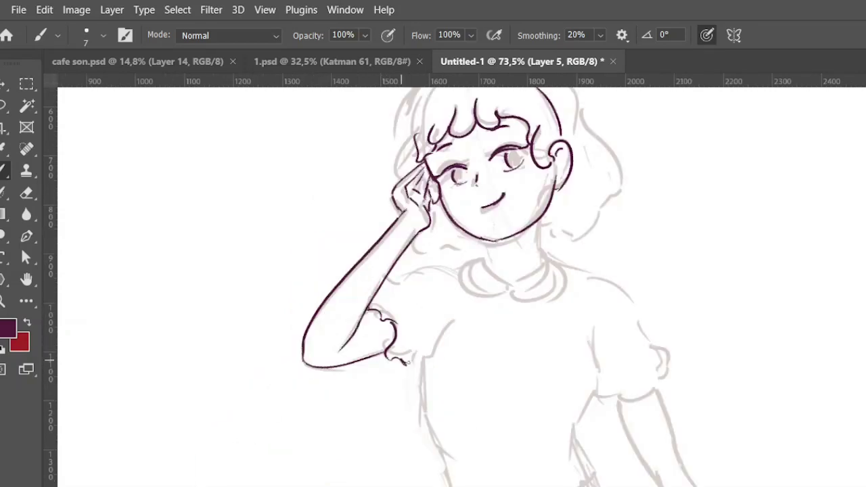
left_click_drag(404, 363, 437, 347)
left_click_drag(385, 278, 451, 266)
left_click_drag(456, 316, 434, 354)
Draw both collar lobes, the right sleeve puff and the bodice sides.
left_click_drag(482, 259, 489, 298)
left_click_drag(482, 256, 513, 284)
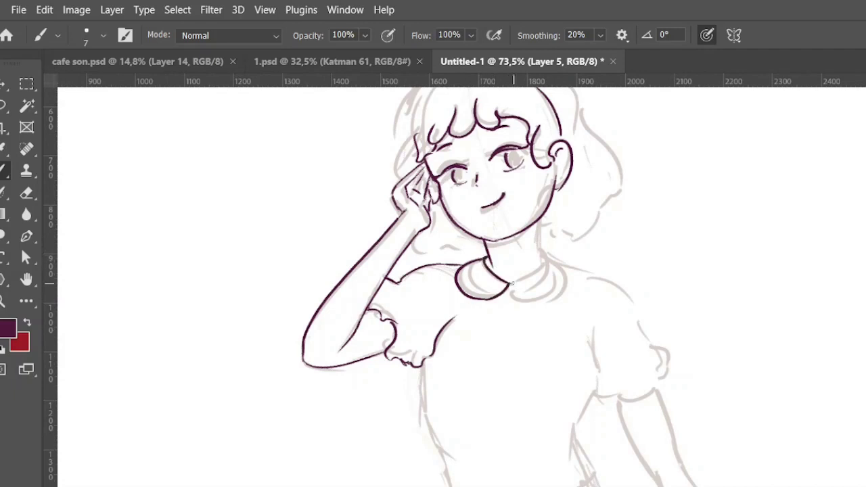
left_click_drag(541, 252, 550, 296)
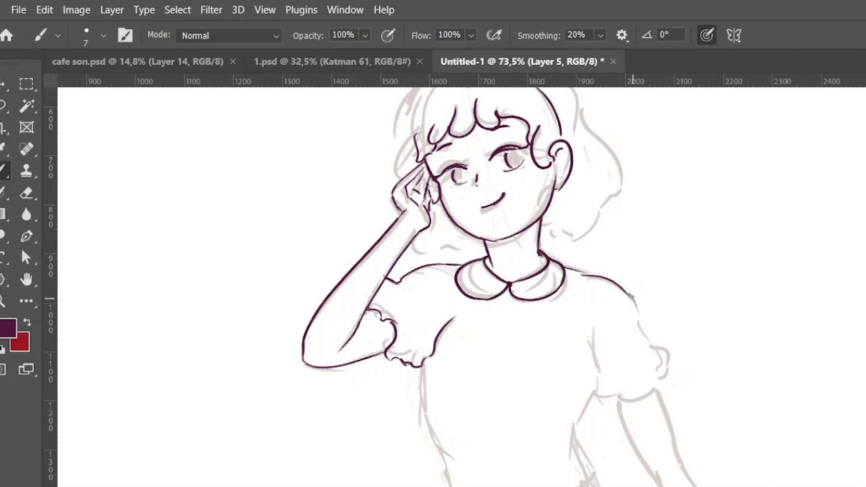
left_click_drag(666, 340, 593, 399)
mouse_move(590, 332)
left_mouse_down()
mouse_move(598, 371)
mouse_move(593, 484)
left_mouse_up()
left_click_drag(424, 362, 447, 486)
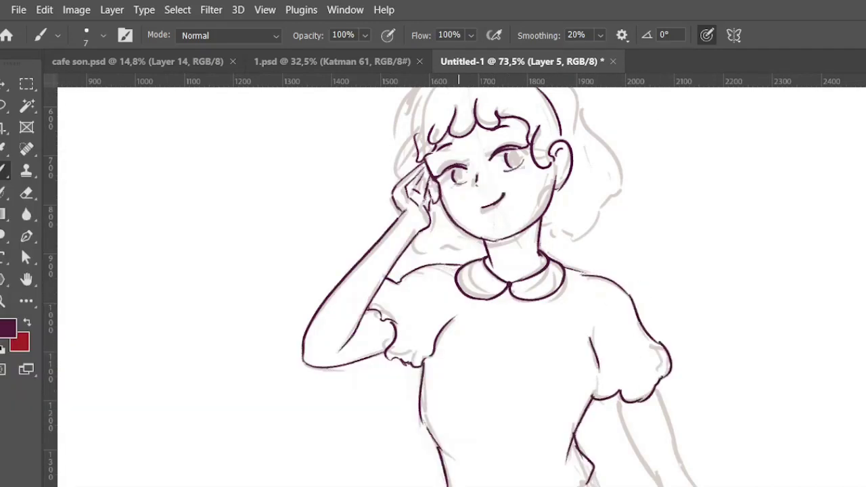
Ink the outer and inner lines of the lowered arm.
left_click_drag(585, 482, 600, 444)
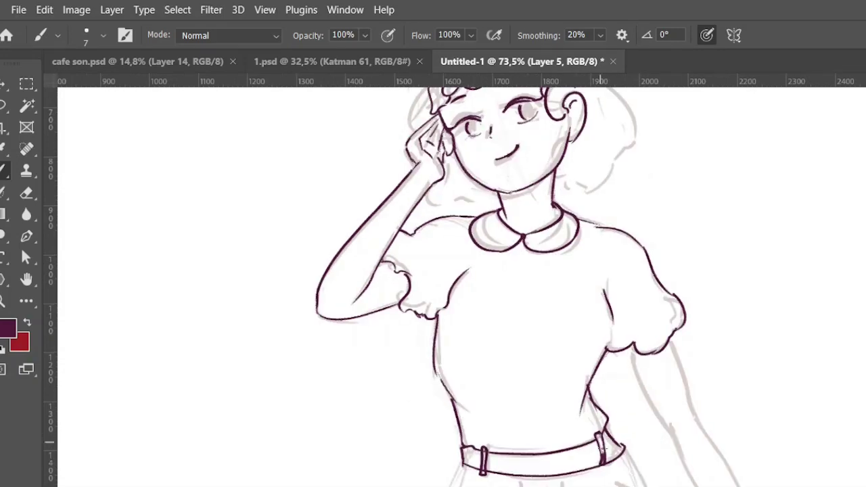
left_click_drag(654, 440, 480, 365)
left_click_drag(460, 271, 565, 463)
left_click_drag(498, 265, 581, 450)
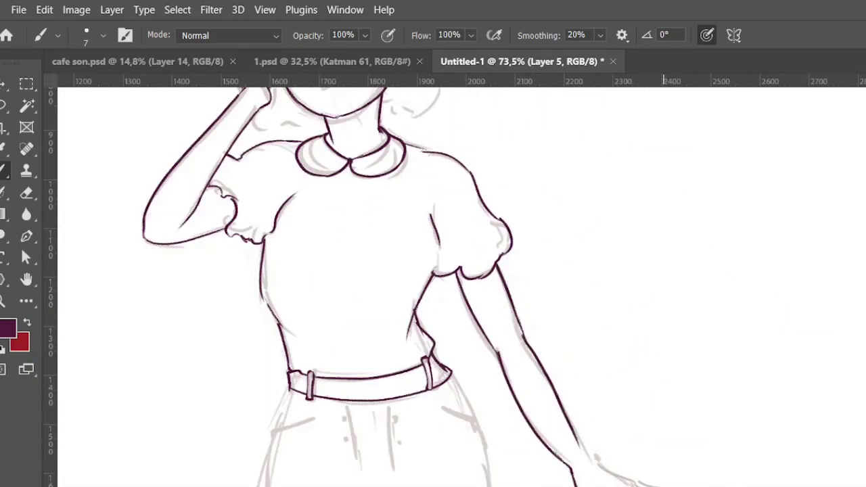
Ink the crotch, hips and both trouser legs down to the knees.
left_click_drag(604, 473, 765, 311)
left_click_drag(676, 324, 652, 298)
left_click_drag(414, 230, 429, 485)
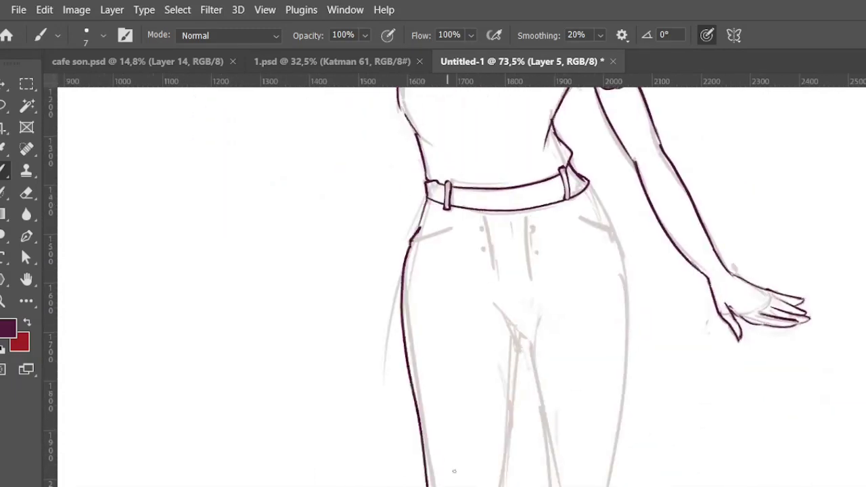
mouse_move(504, 303)
left_mouse_down()
mouse_move(516, 335)
mouse_move(499, 486)
left_mouse_up()
left_click_drag(531, 329, 554, 485)
mouse_move(586, 187)
left_mouse_down()
mouse_move(628, 486)
mouse_move(622, 95)
left_mouse_up()
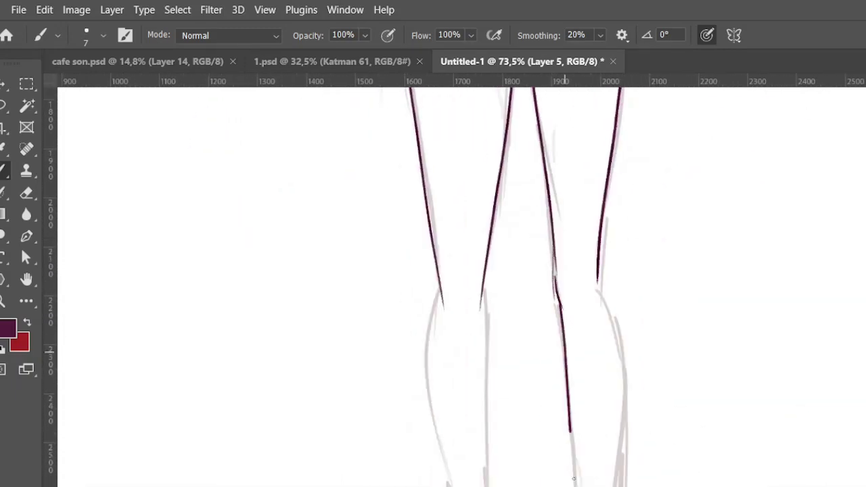
left_click_drag(552, 243, 575, 486)
left_click_drag(598, 276, 623, 486)
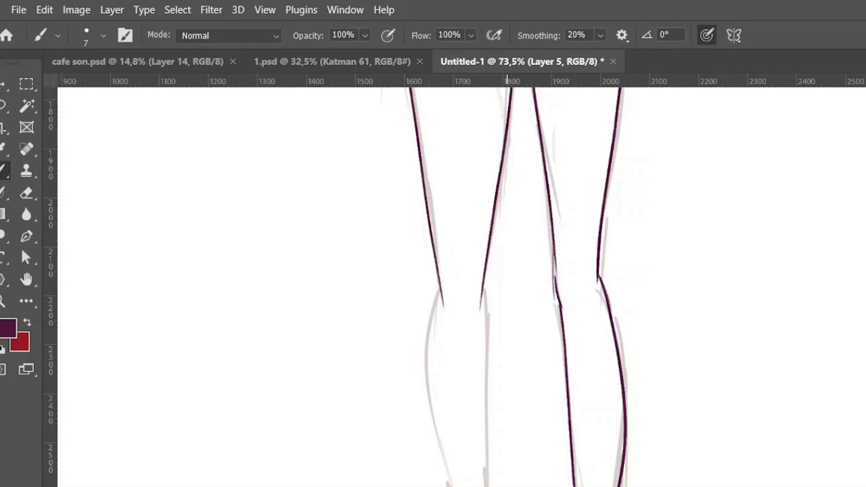
Ink both calves, redoing the outer right calf, plus the left ankle cuff and shoe.
left_click_drag(440, 283, 449, 486)
left_click_drag(484, 289, 479, 486)
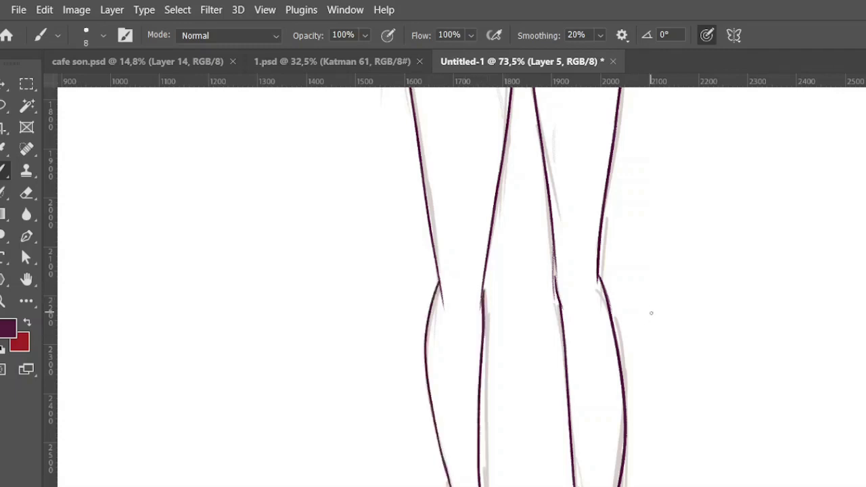
key("ctrl+z")
left_click_drag(598, 276, 609, 477)
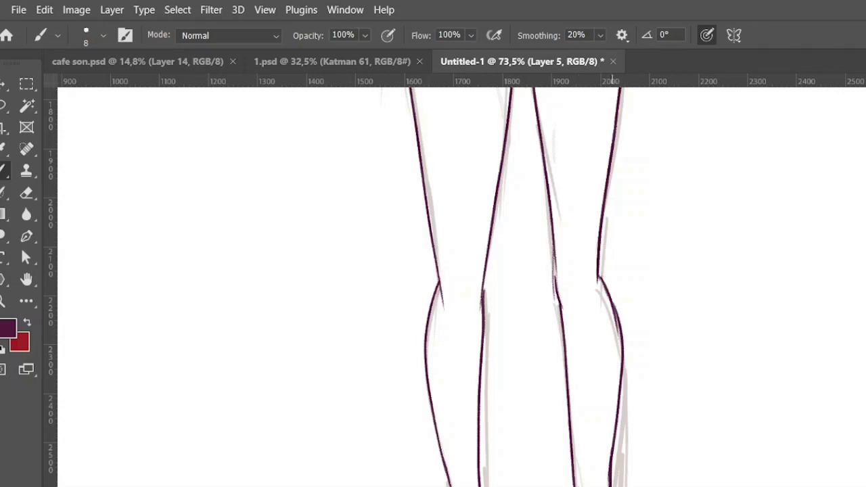
left_click_drag(611, 477, 706, 382)
left_click_drag(558, 459, 584, 455)
left_click_drag(587, 461, 554, 482)
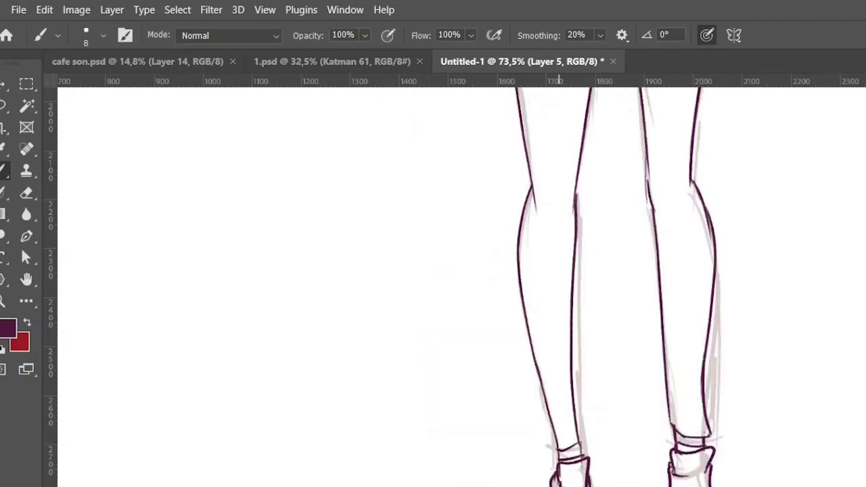
Dot three trouser buttons and draw the blouse placket line.
scroll(768, 466, "up", 10)
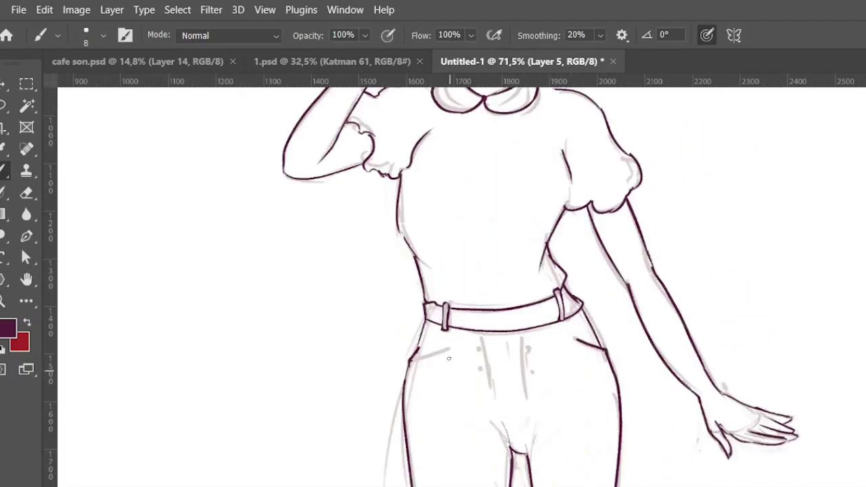
left_click(481, 348)
left_click(482, 362)
left_click(481, 375)
scroll(481, 375, "up", 3)
left_click_drag(499, 274, 500, 459)
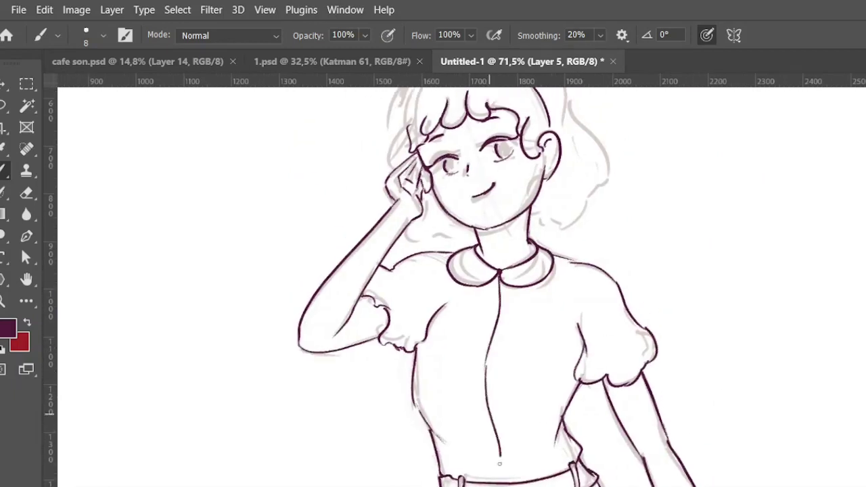
Ink the hair outline, then zoom around to check torso, head and legs.
left_click_drag(524, 277, 565, 436)
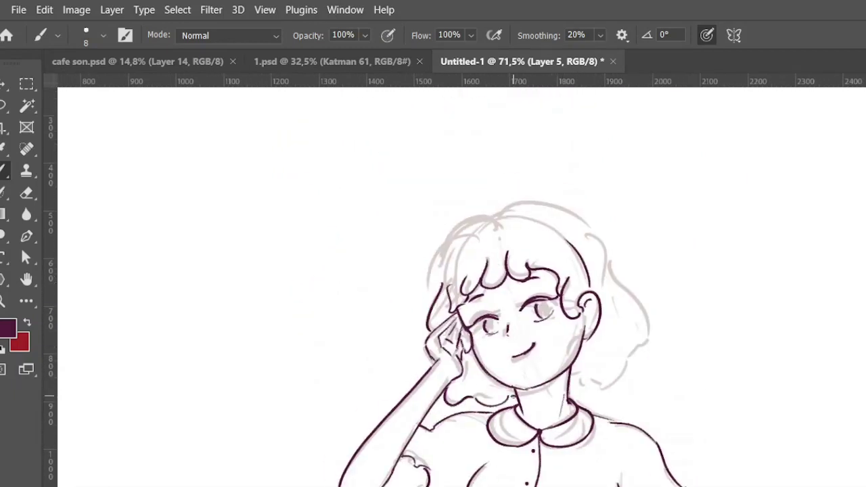
left_click_drag(595, 236, 596, 389)
left_click_drag(445, 247, 431, 303)
mouse_move(447, 237)
left_mouse_down()
mouse_move(585, 222)
mouse_move(514, 232)
left_mouse_up()
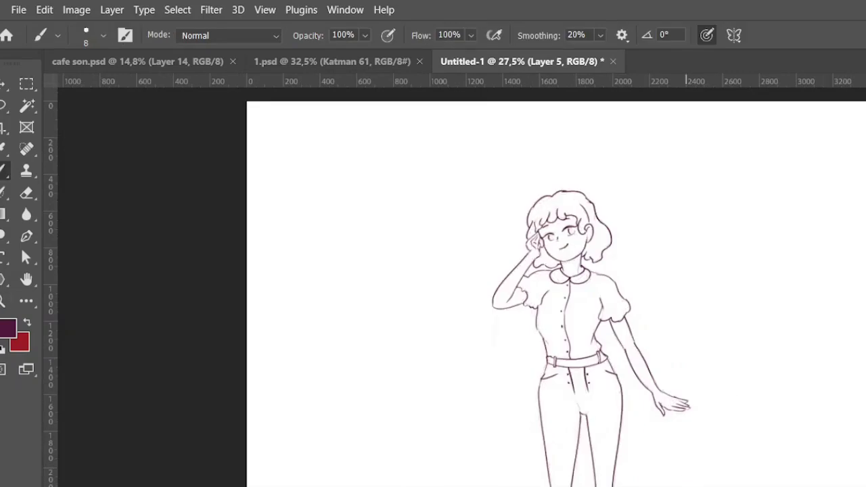
left_click_drag(636, 400, 707, 446)
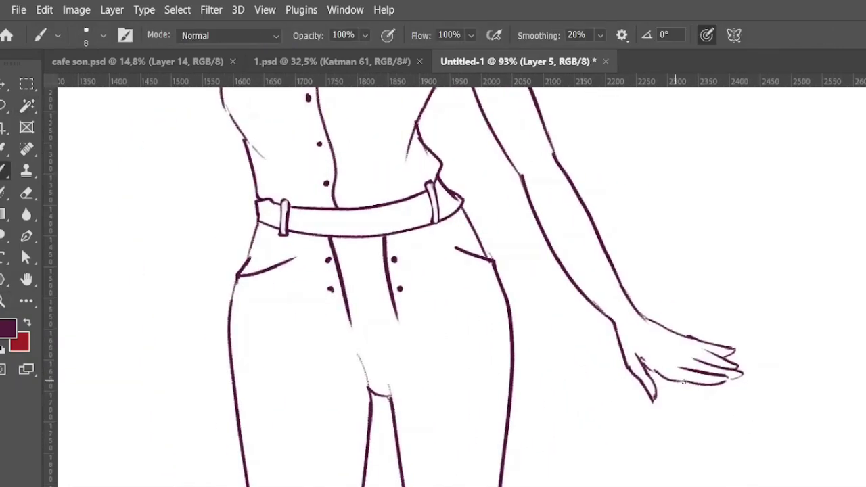
left_click_drag(713, 388, 846, 484)
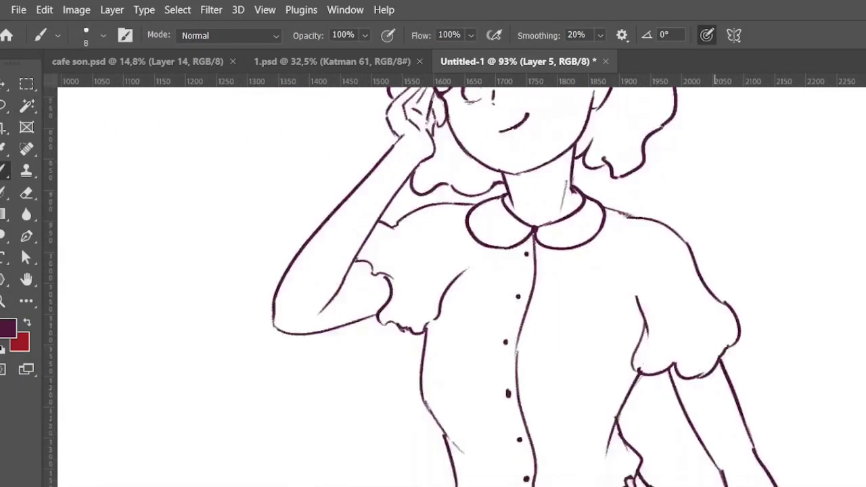
left_click_drag(609, 440, 598, 101)
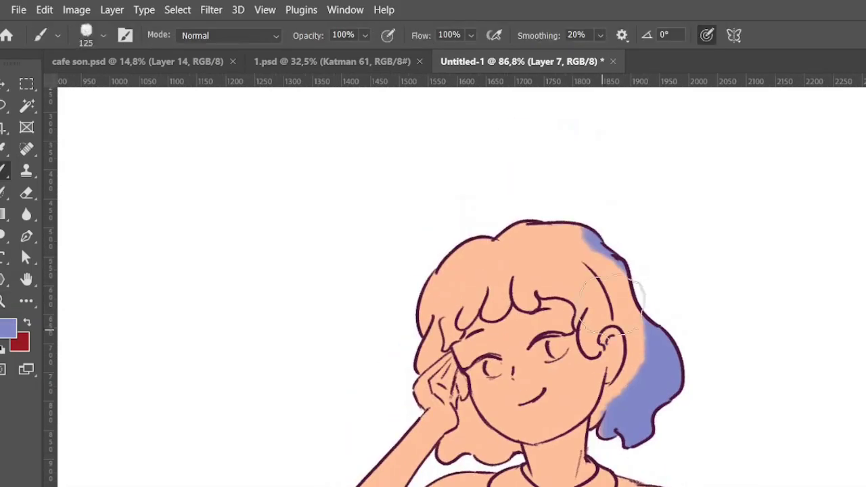
Paint the hair periwinkle blue, covering bangs, sides and the lower-left hair.
mouse_move(449, 326)
left_mouse_down()
mouse_move(542, 298)
mouse_move(586, 315)
mouse_move(609, 390)
mouse_move(602, 433)
left_mouse_up()
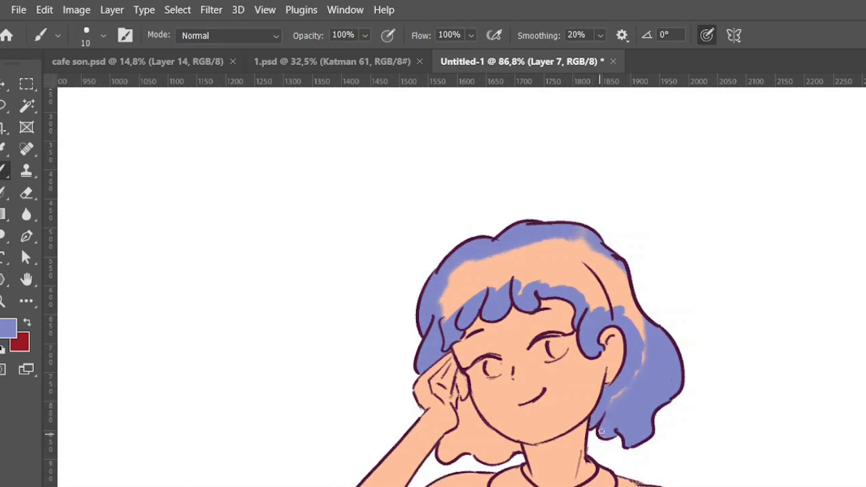
key("bracketright")
key("bracketright")
key("bracketright")
mouse_move(619, 396)
left_mouse_down()
mouse_move(446, 284)
mouse_move(609, 285)
left_mouse_up()
left_click_drag(471, 396, 463, 433)
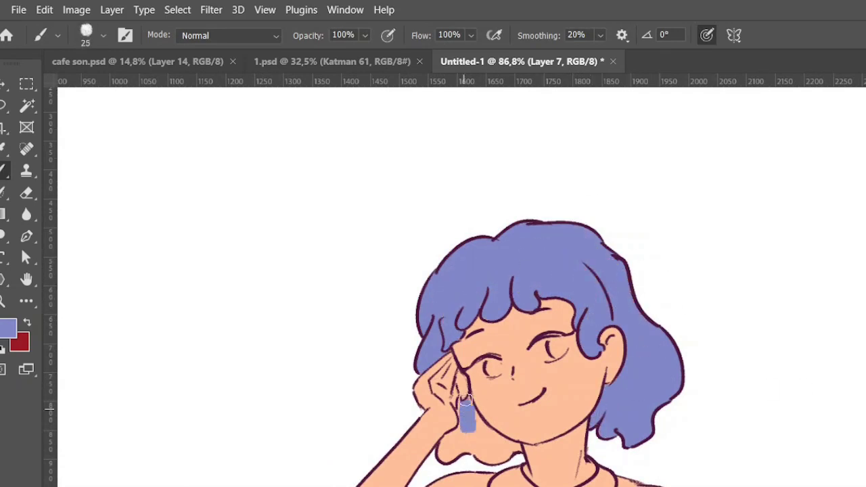
key("bracketright")
key("bracketright")
left_click_drag(467, 375, 446, 453)
mouse_move(474, 426)
left_mouse_down()
mouse_move(484, 451)
mouse_move(467, 440)
left_mouse_up()
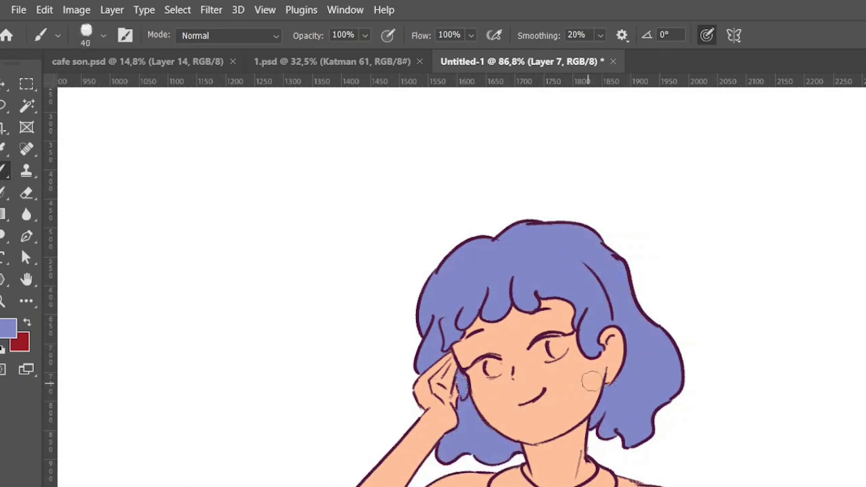
key("bracketleft")
key("bracketleft")
key("bracketleft")
left_click_drag(773, 456, 764, 318)
On a new layer, brush the blouse grey-blue, discarding a lighter-blue stroke.
key("ctrl+shift+alt+n")
key("bracketright")
key("bracketright")
key("bracketright")
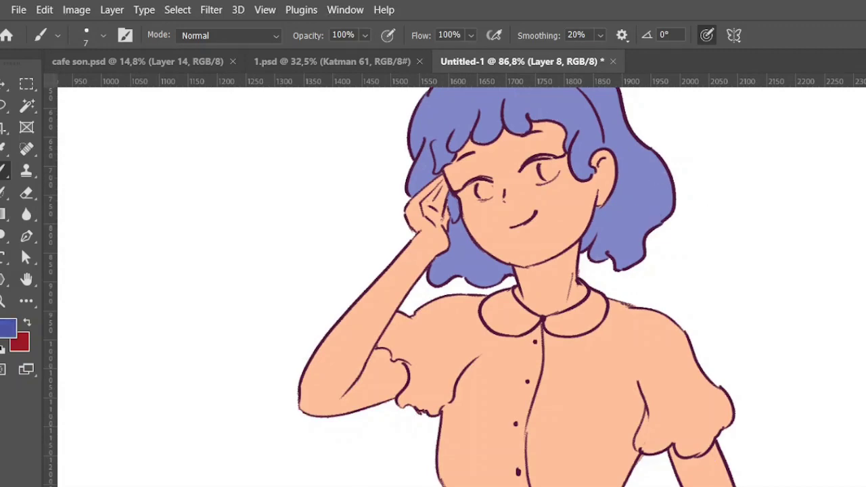
left_click_drag(535, 440, 629, 377)
key("ctrl+z")
mouse_move(480, 467)
left_mouse_down()
mouse_move(595, 335)
mouse_move(406, 406)
left_mouse_up()
left_click_drag(420, 419, 677, 393)
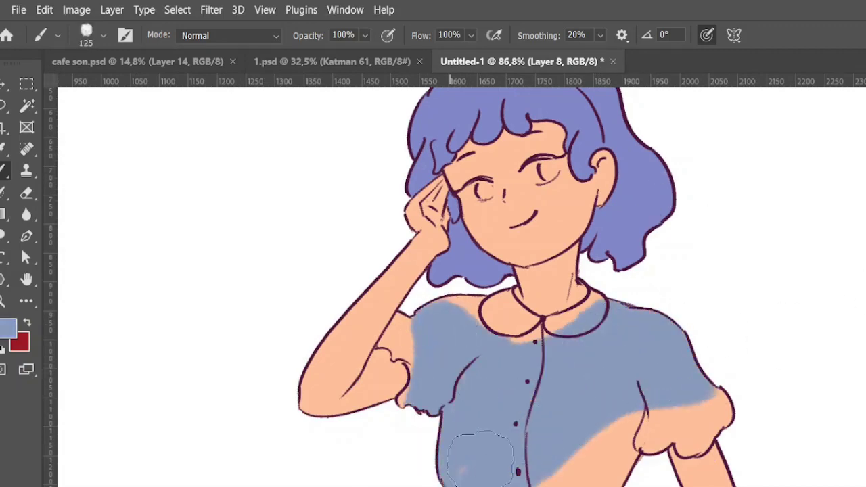
Lasso the unpainted waist, blouse and sleeve areas and fill them grey-blue.
key("l")
left_click_drag(474, 433, 440, 359)
left_click_drag(419, 481, 595, 474)
scroll(596, 473, "up", 3)
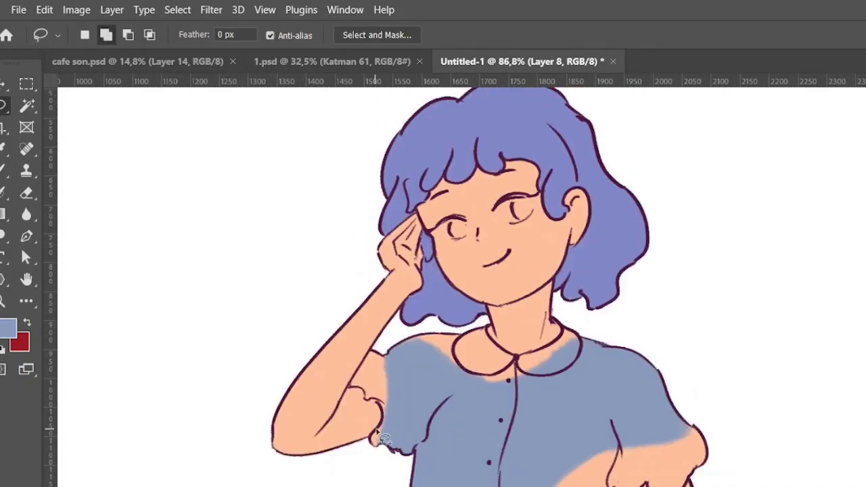
mouse_move(457, 406)
left_mouse_down()
mouse_move(474, 380)
mouse_move(677, 372)
mouse_move(684, 482)
left_mouse_up()
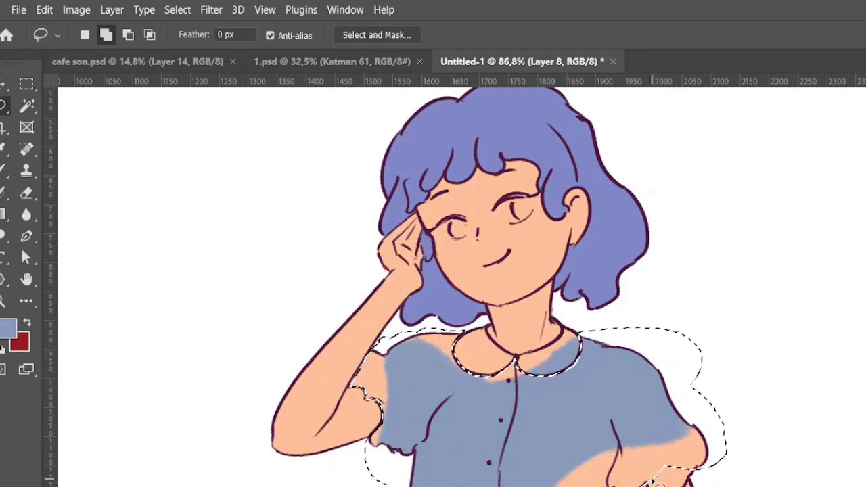
key("alt+BackSpace")
key("ctrl+d")
Select the collar by colour and fill it pale blue.
left_click(27, 105)
left_click(488, 352)
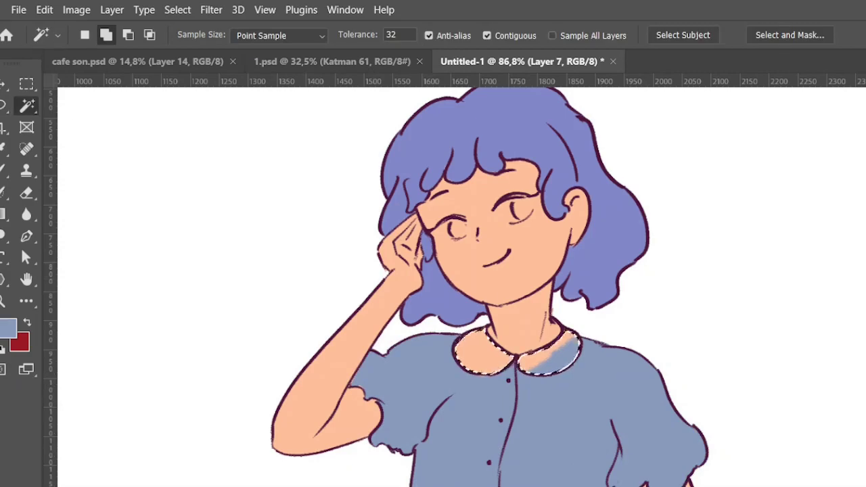
key("alt+BackSpace")
key("ctrl+d")
Select both parts of the belt and fill them dark navy.
scroll(511, 362, "down", 3)
left_click(447, 450)
left_click(506, 464, "shift")
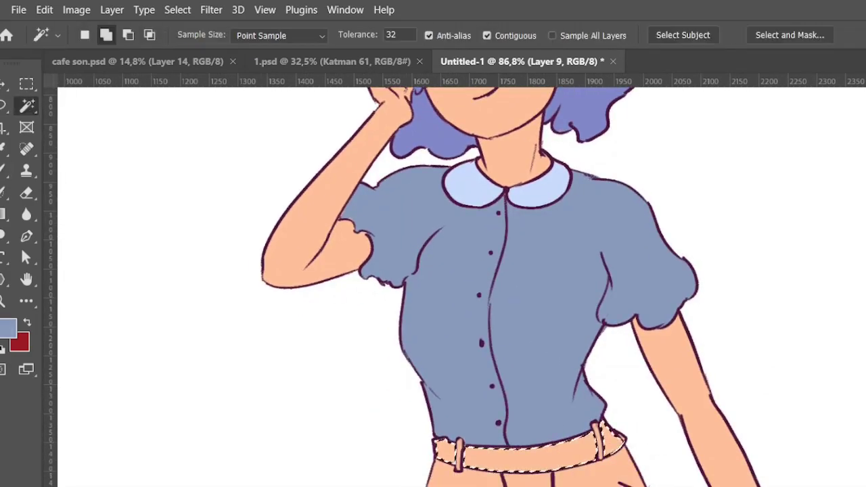
key("alt+BackSpace")
key("ctrl+d")
Select the figure area and brush the upper and lower trousers navy.
scroll(531, 271, "down", 3)
left_click(616, 395)
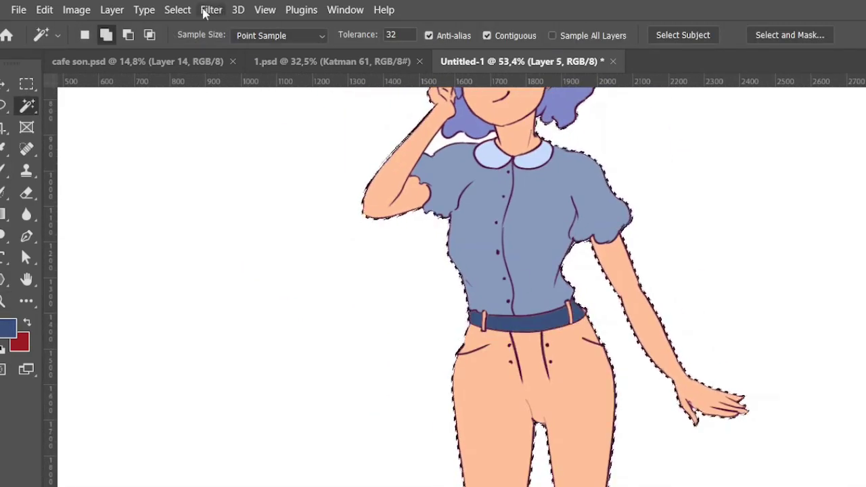
key("b")
scroll(615, 367, "up", 2)
mouse_move(504, 338)
left_mouse_down()
mouse_move(588, 319)
mouse_move(615, 344)
left_mouse_up()
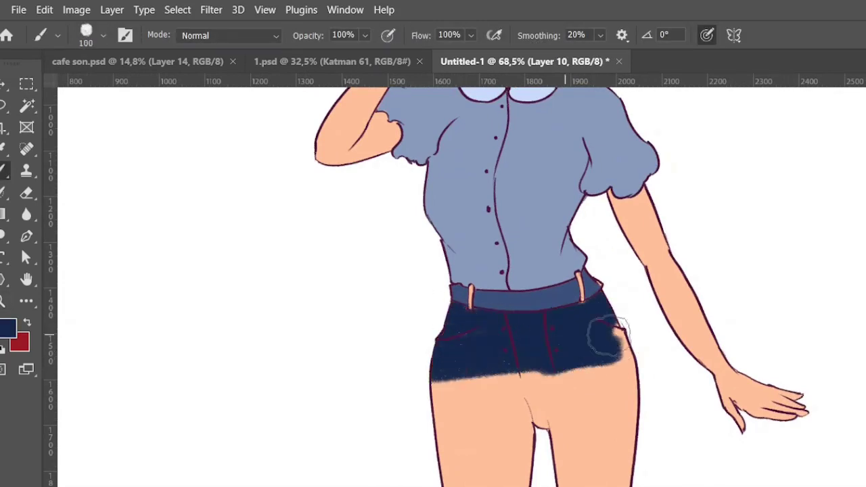
scroll(615, 344, "down", 5)
left_click_drag(571, 478, 526, 286)
scroll(526, 287, "up", 5)
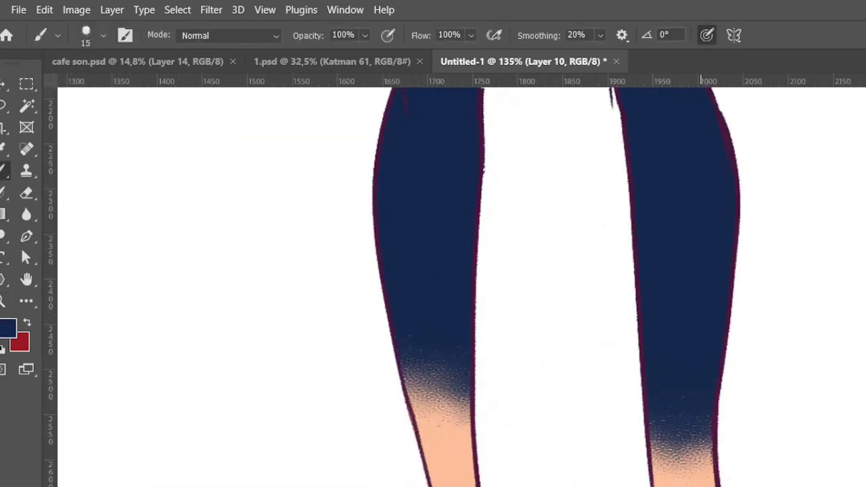
With a larger brush, cover the ankle skin and remaining trouser legs in navy.
key("bracketright")
left_click_drag(670, 477, 717, 474)
left_click_drag(433, 466, 459, 397)
scroll(647, 445, "down", 3)
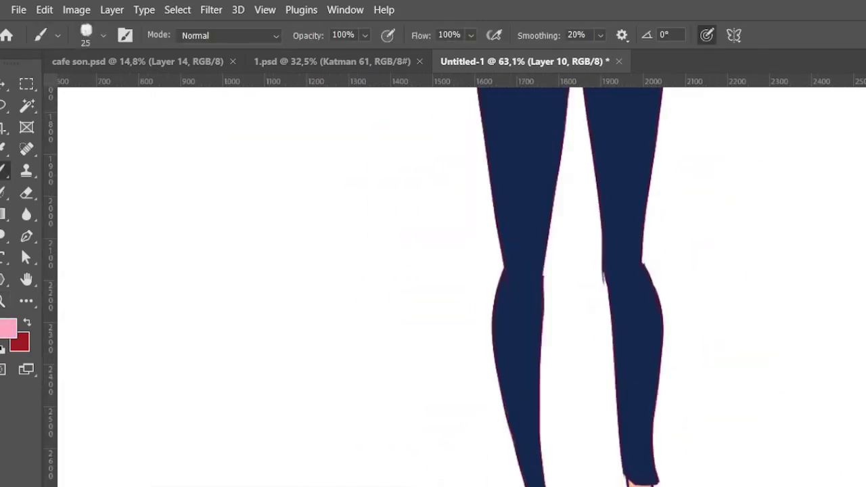
scroll(599, 270, "up", 5)
mouse_move(600, 270)
left_mouse_down()
mouse_move(524, 250)
mouse_move(542, 246)
left_mouse_up()
Lighten the trousers to a slate grey-blue with Hue −7 and Lightness +35, leaving the belt navy.
key("ctrl+0")
key("ctrl+u")
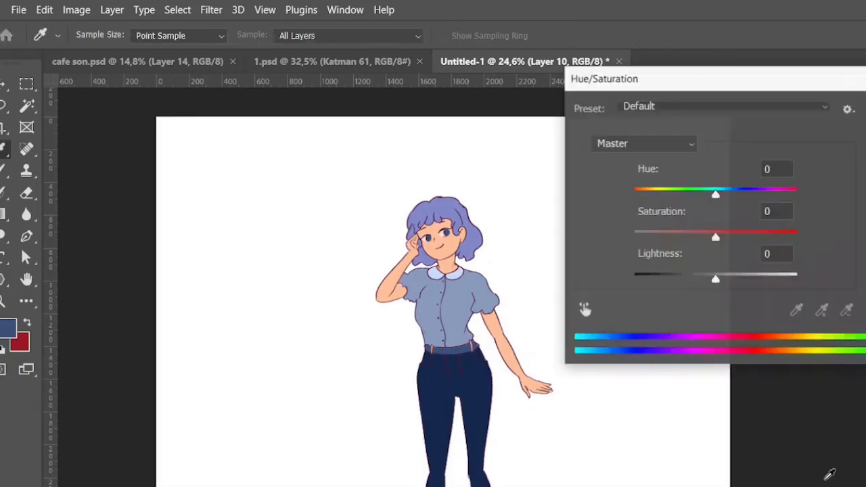
left_click_drag(715, 279, 739, 279)
left_click_drag(715, 194, 719, 195)
left_click_drag(740, 278, 745, 279)
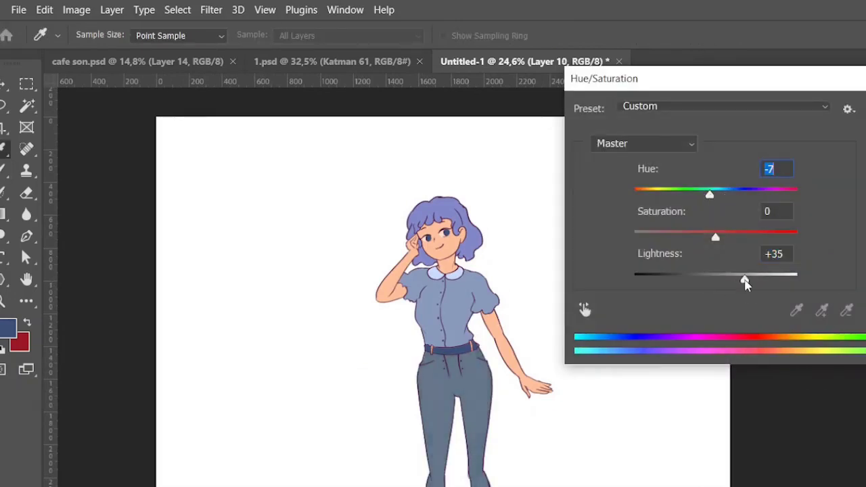
key("Return")
key("ctrl+u")
key("Return")
key("b")
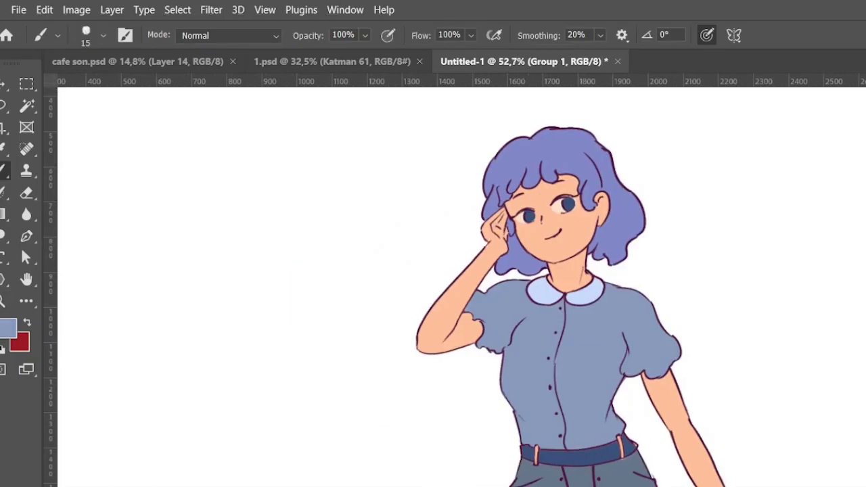
Paint broad blue shading strokes and lighter patches across the blouse.
left_click_drag(616, 409, 606, 440)
left_click_drag(612, 379, 588, 433)
left_click_drag(528, 437, 510, 349)
mouse_move(473, 291)
left_mouse_down()
mouse_move(487, 339)
mouse_move(481, 342)
mouse_move(521, 355)
mouse_move(575, 433)
left_mouse_up()
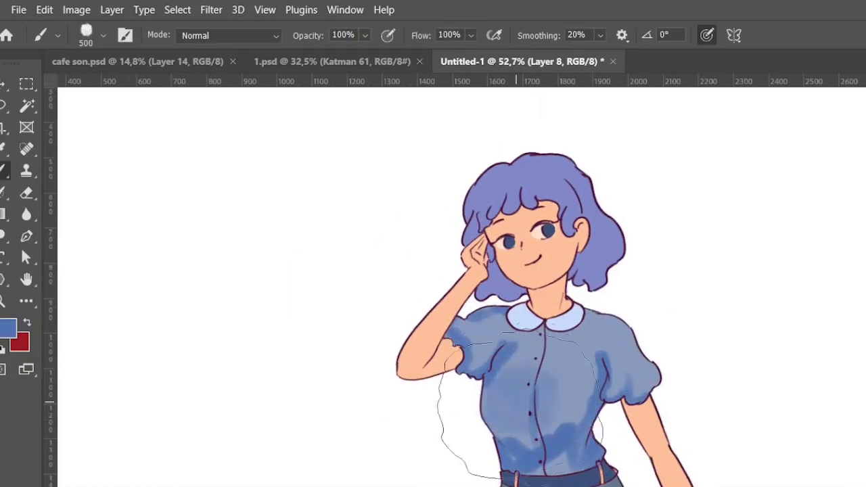
left_click_drag(519, 406, 535, 378)
left_click_drag(474, 338, 541, 406)
mouse_move(473, 359)
left_mouse_down()
mouse_move(487, 330)
mouse_move(568, 454)
left_mouse_up()
left_click_drag(589, 358, 609, 410)
Sample light greyish blues from the blouse and add lighter strokes to the lower blouse.
key("bracketleft")
key("bracketleft")
key("bracketleft")
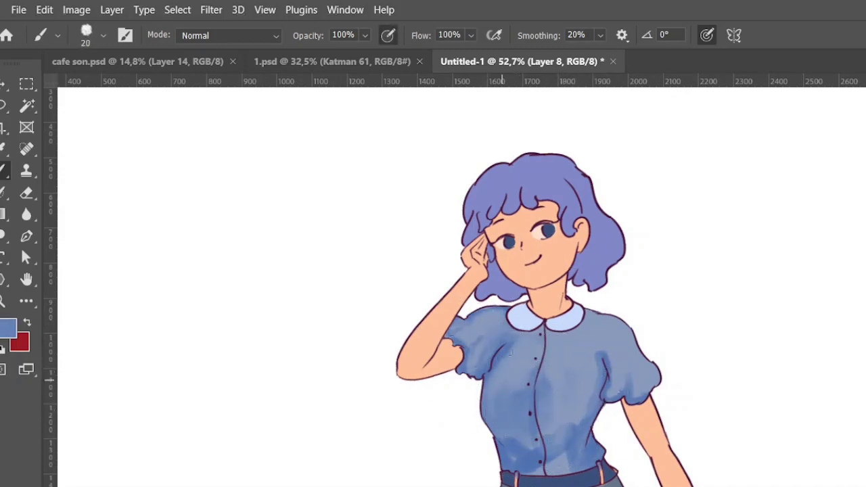
key("bracketright")
key("bracketright")
key("bracketright")
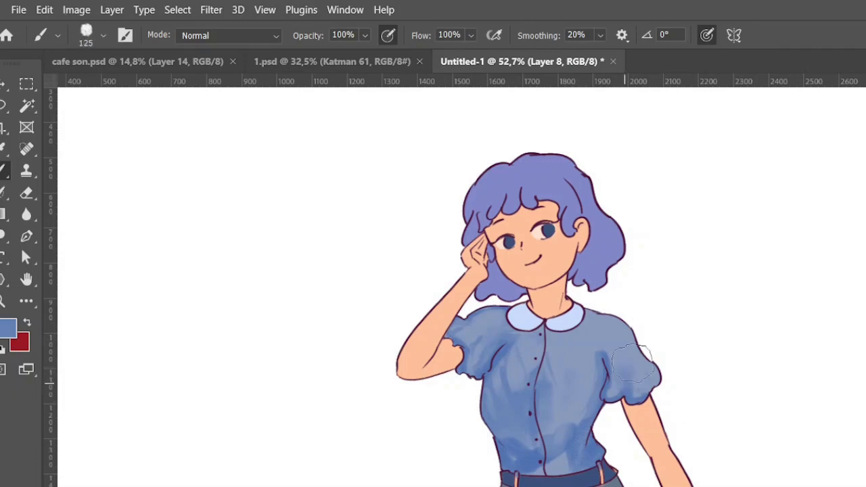
left_click(603, 342, "alt")
key("bracketright")
key("bracketright")
key("bracketright")
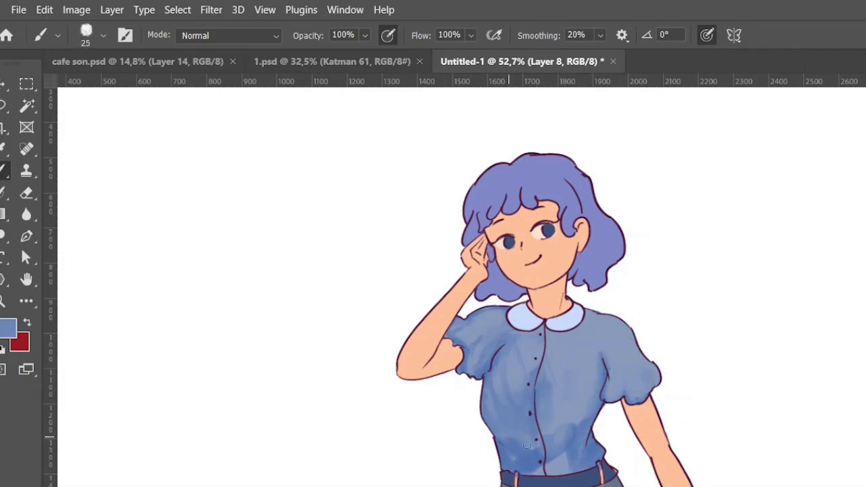
key("bracketleft")
key("bracketleft")
key("bracketleft")
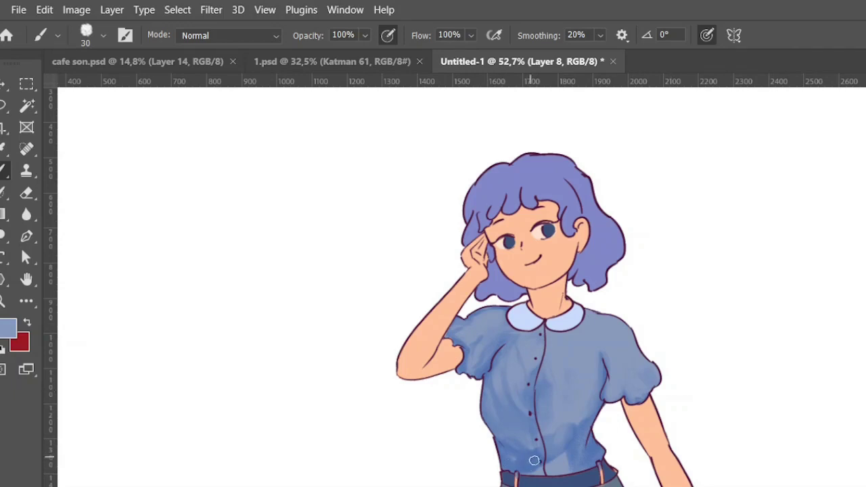
key("bracketright")
key("bracketright")
key("bracketright")
left_click(535, 466, "alt")
mouse_move(554, 423)
left_mouse_down()
mouse_move(588, 450)
mouse_move(575, 467)
mouse_move(586, 447)
left_mouse_up()
Add light strokes on the left sleeve and highlights on the chest and right sleeve.
key("bracketleft")
key("bracketleft")
key("bracketleft")
key("bracketleft")
left_click_drag(487, 340, 460, 369)
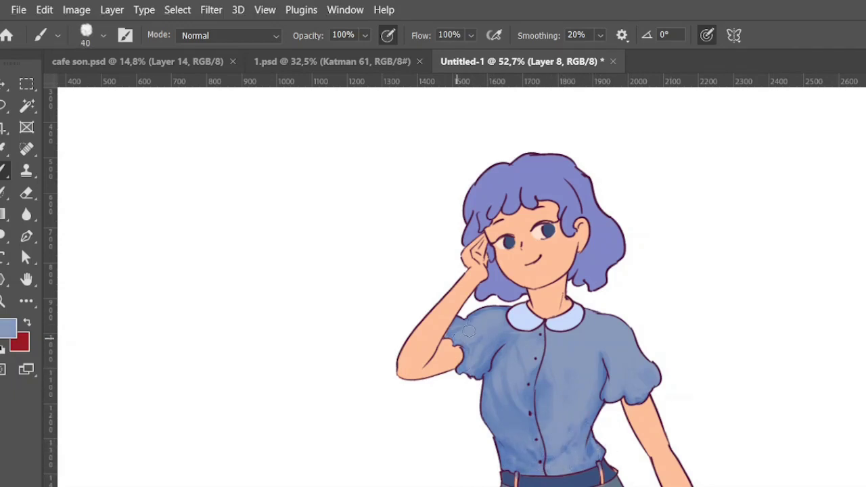
left_click(673, 379, "alt")
mouse_move(602, 318)
left_mouse_down()
mouse_move(643, 369)
mouse_move(615, 386)
left_mouse_up()
left_click_drag(592, 355, 527, 365)
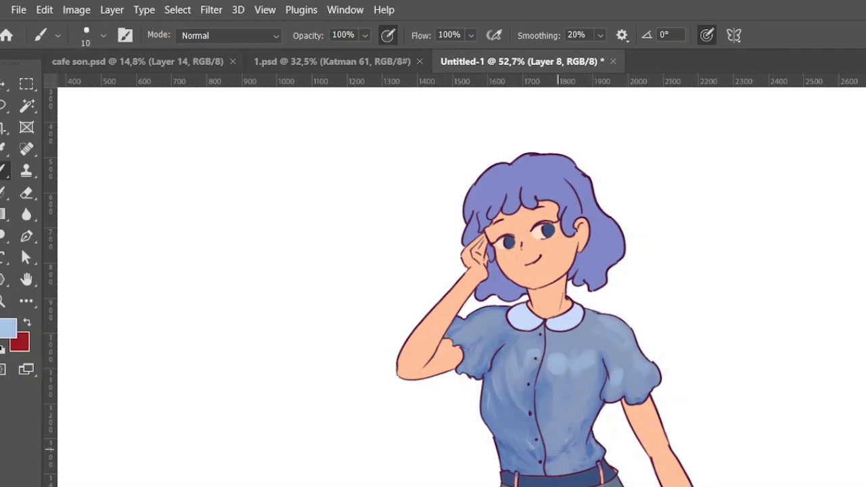
Sample a darker blouse blue and paint fine dark shading on the right side and lower blouse.
key("bracketright")
key("bracketright")
key("bracketright")
left_click(494, 343, "alt")
left_click(473, 402, "alt")
left_click(511, 397, "alt")
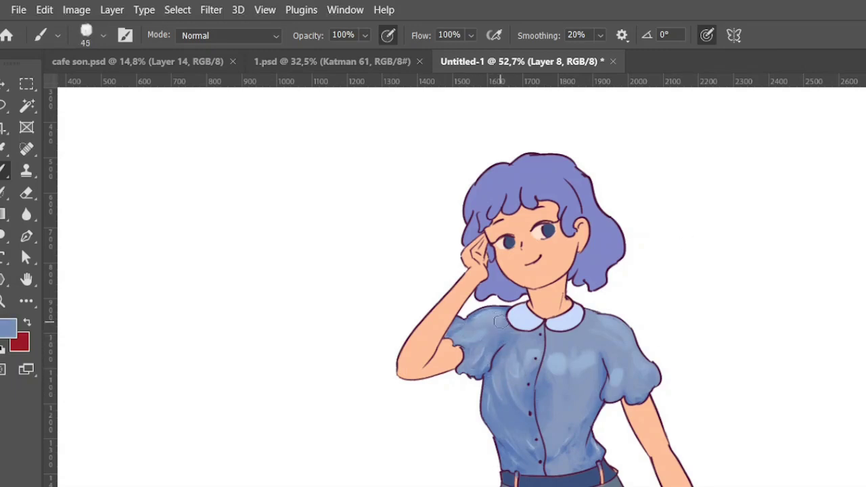
key("bracketleft")
key("bracketleft")
key("bracketleft")
left_click(500, 393, "alt")
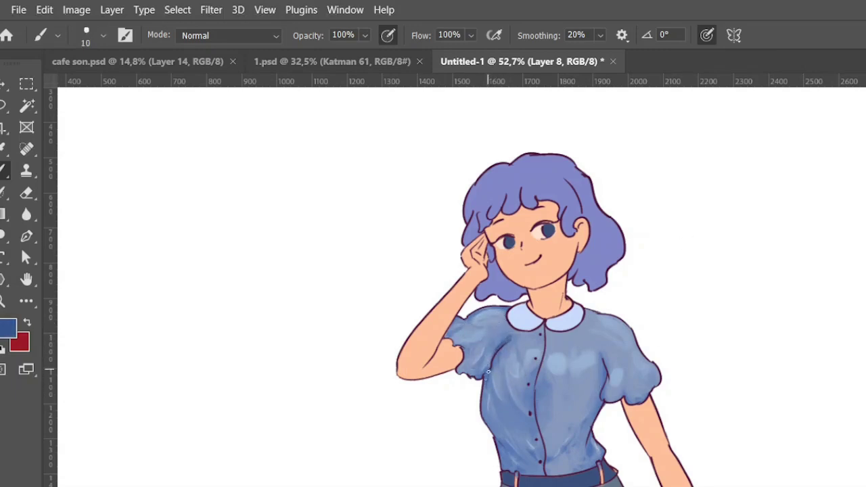
left_click_drag(586, 423, 588, 448)
left_click_drag(602, 362, 602, 389)
left_click_drag(502, 349, 504, 366)
Sample lighter blouse blues and blend the shading on the lower blouse.
left_click(526, 376, "alt")
key("bracketright")
key("bracketright")
key("bracketright")
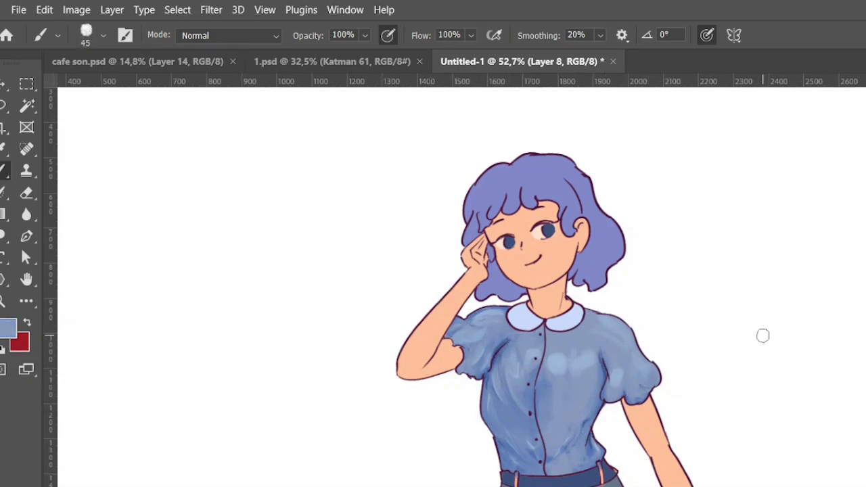
key("bracketright")
key("bracketright")
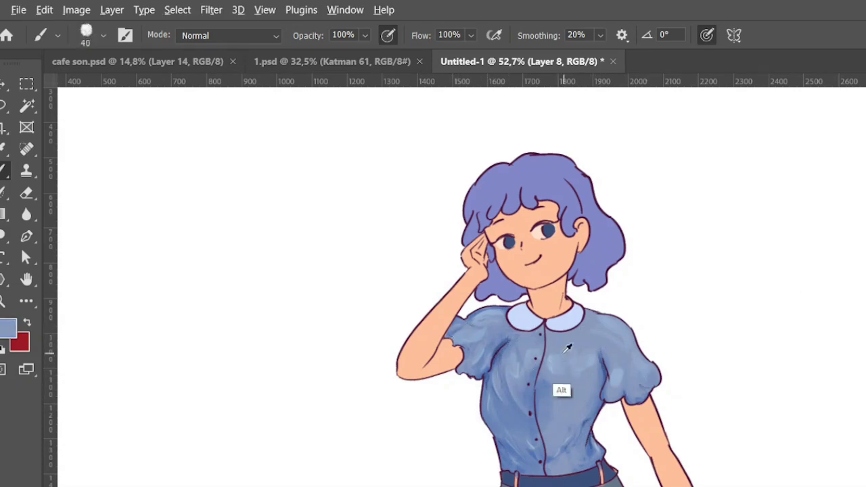
left_click(563, 393, "alt")
left_click(559, 433, "alt")
left_click_drag(551, 433, 562, 443)
key("bracketleft")
key("bracketleft")
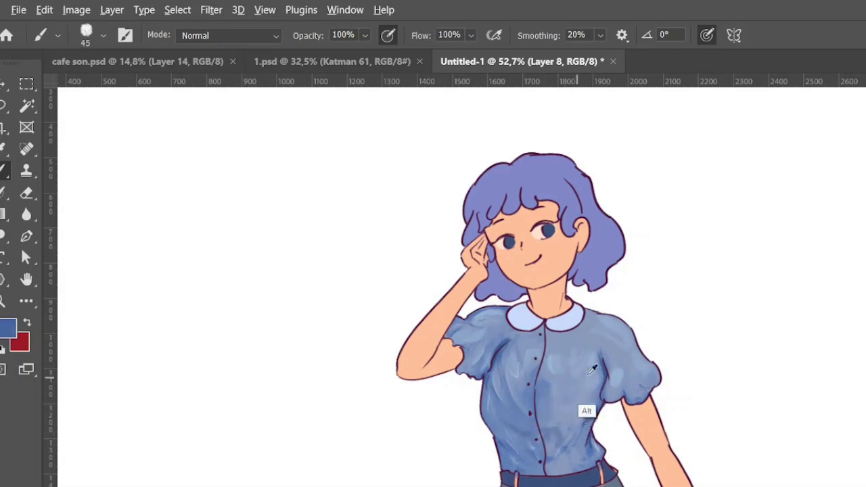
left_click(588, 332, "alt")
scroll(588, 333, "down", 3)
Sample trouser tones, add lighter shading down the front and darken the left side.
left_click(559, 460, "alt")
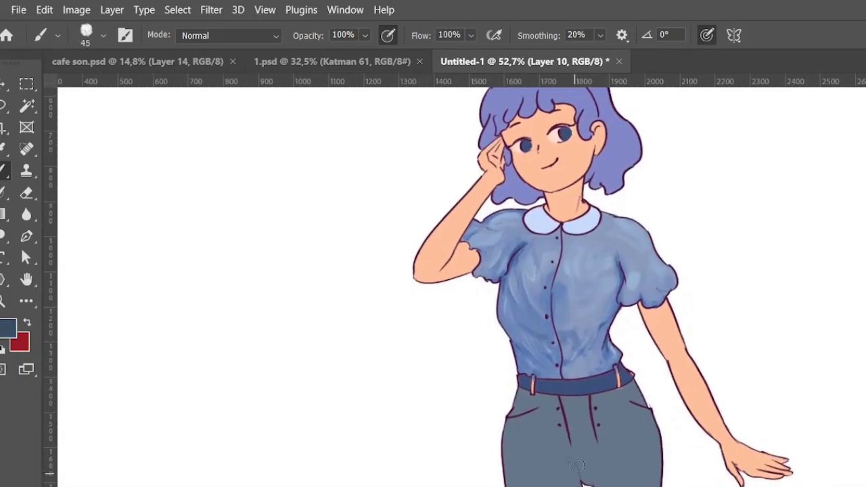
key("bracketright")
key("bracketright")
key("bracketright")
left_click(559, 466, "alt")
left_click_drag(560, 467, 483, 360)
left_click(551, 457, "alt")
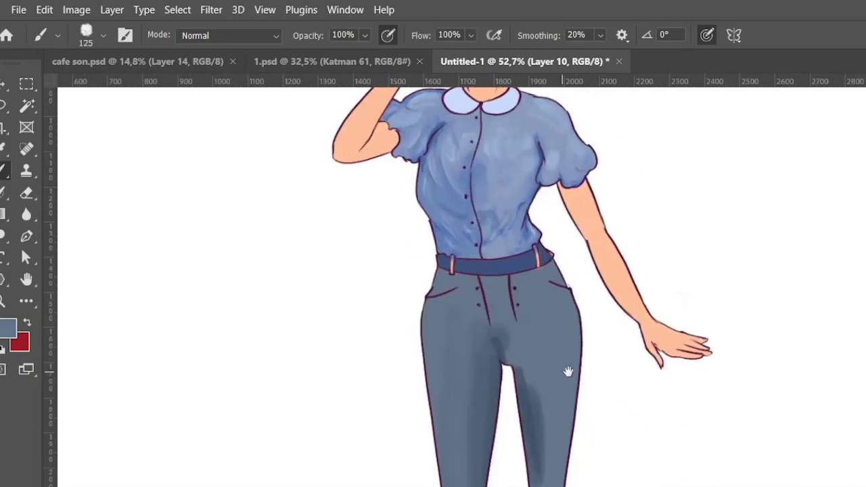
key("bracketleft")
key("bracketleft")
left_click(504, 369, "alt")
left_click_drag(433, 474, 433, 301)
Sample more grey-blue trouser tones while adjusting brush size for further shading.
key("bracketleft")
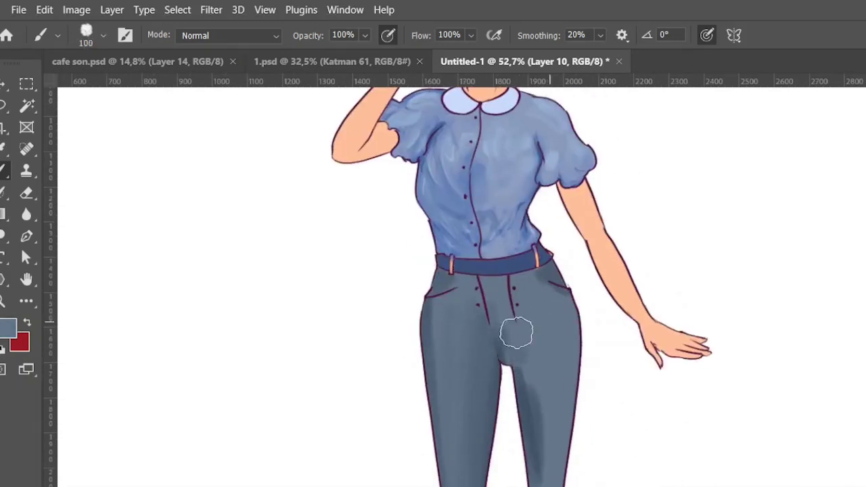
left_click(515, 336, "alt")
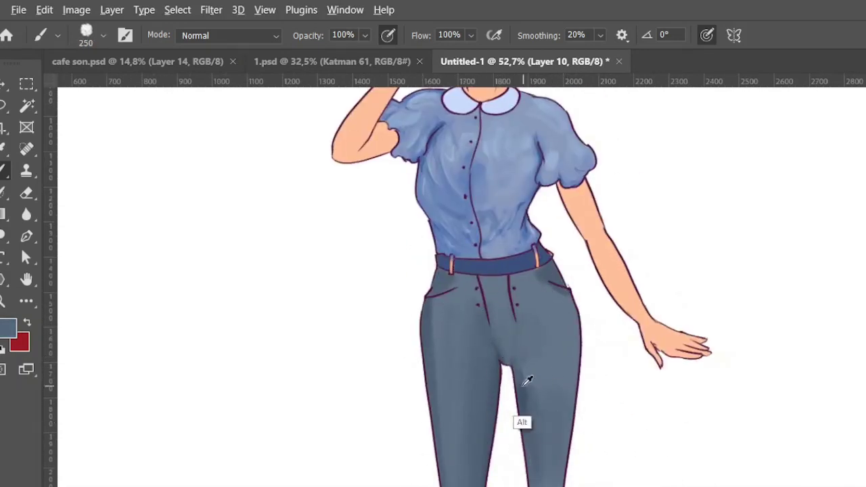
key("bracketleft")
key("bracketleft")
key("bracketleft")
left_click(555, 456, "alt")
key("bracketleft")
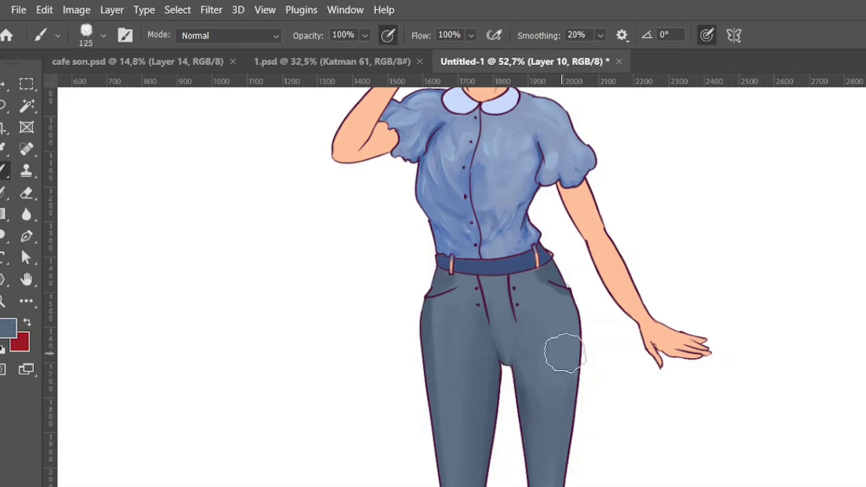
left_click(440, 359, "alt")
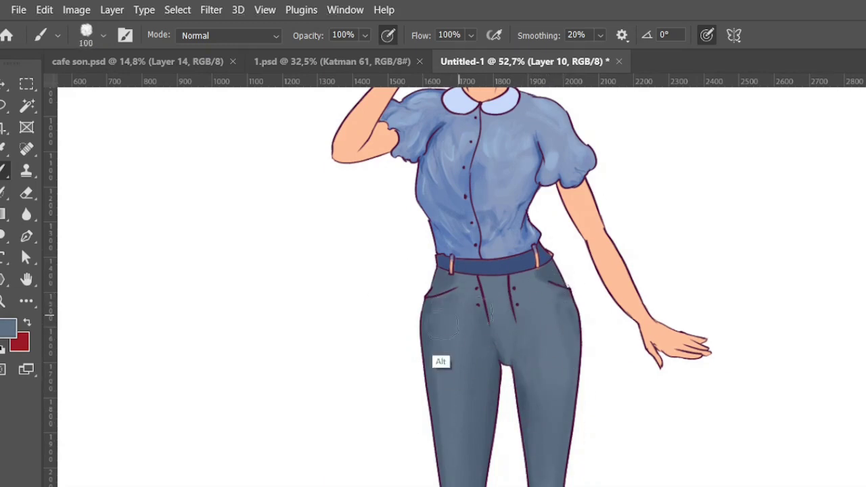
key("bracketright")
key("bracketright")
key("bracketright")
left_click(512, 372, "alt")
key("bracketright")
key("bracketright")
key("bracketright")
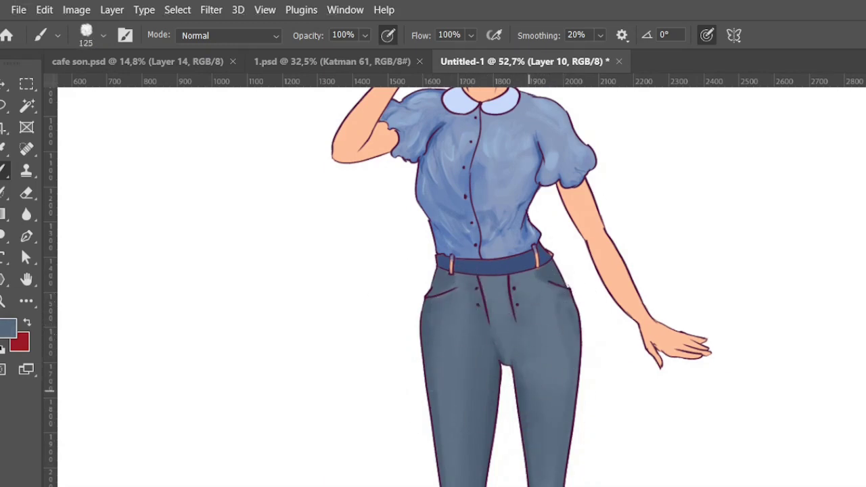
scroll(582, 362, "down", 1)
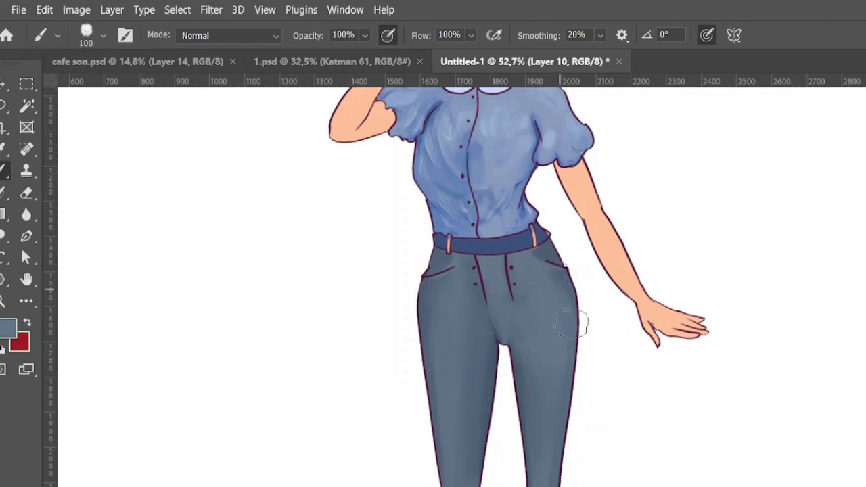
scroll(580, 319, "down", 4)
key("bracketleft")
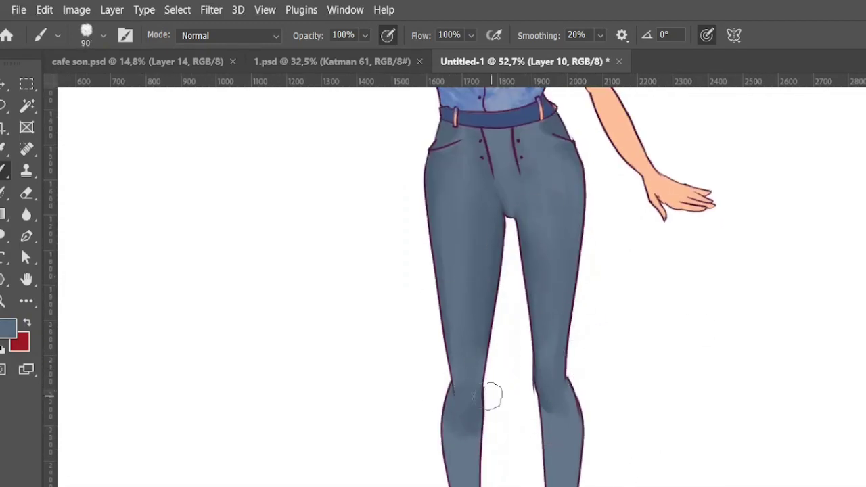